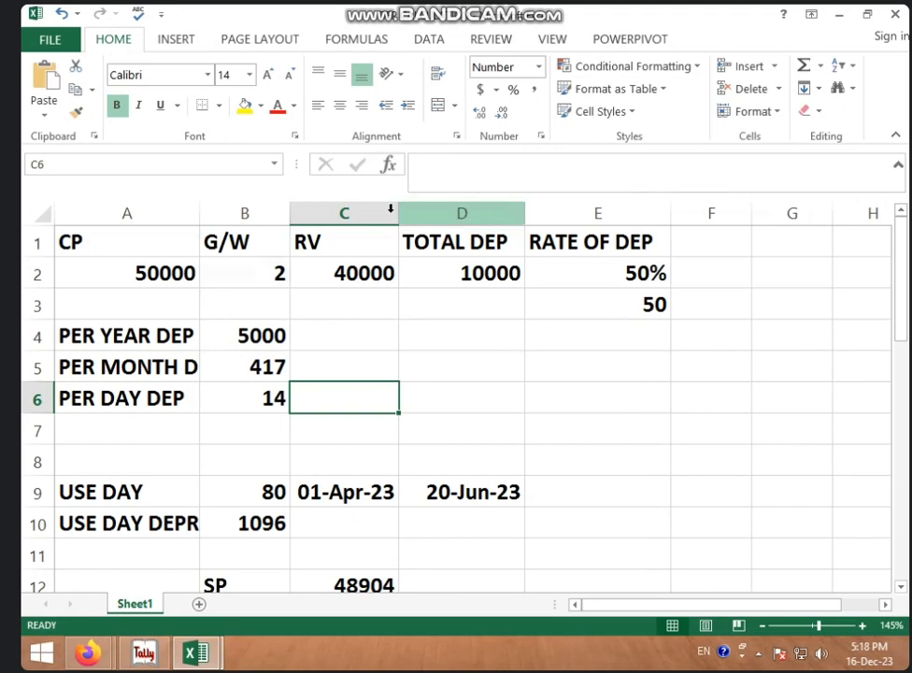
left_click(261, 338)
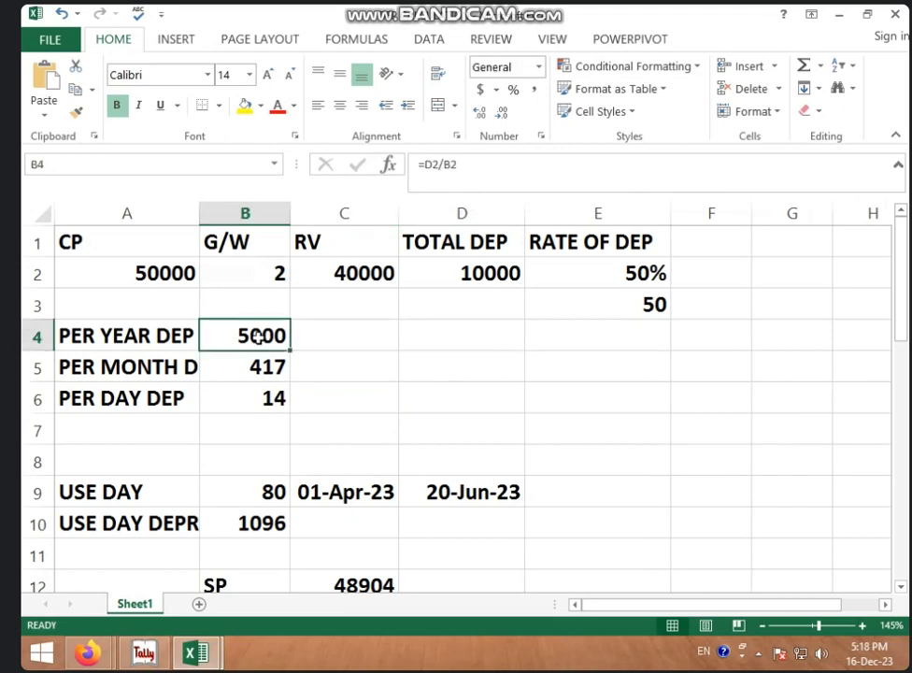
left_click(335, 368)
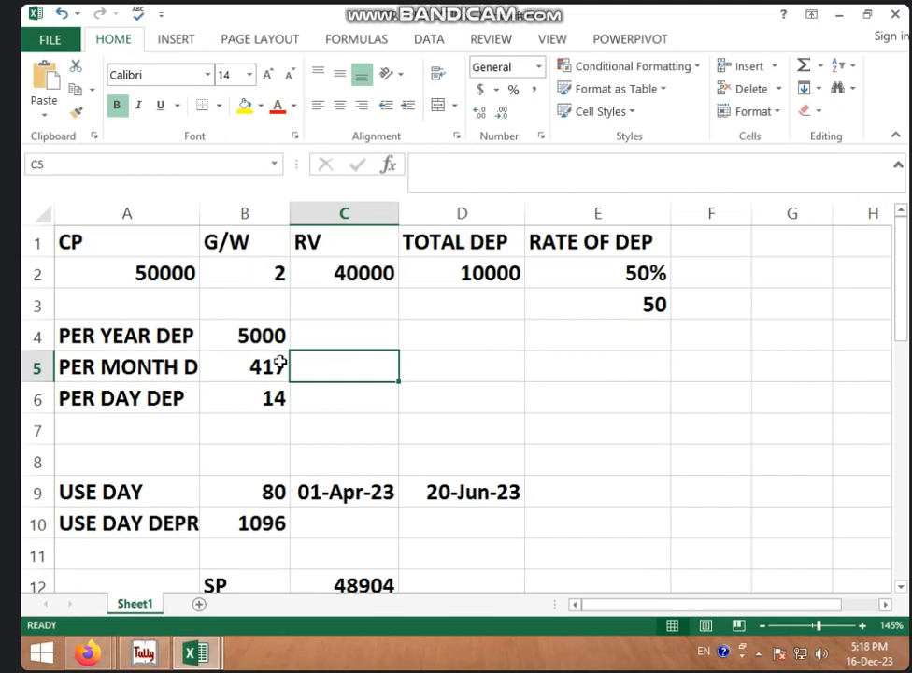
left_click(265, 393)
left_click(339, 395)
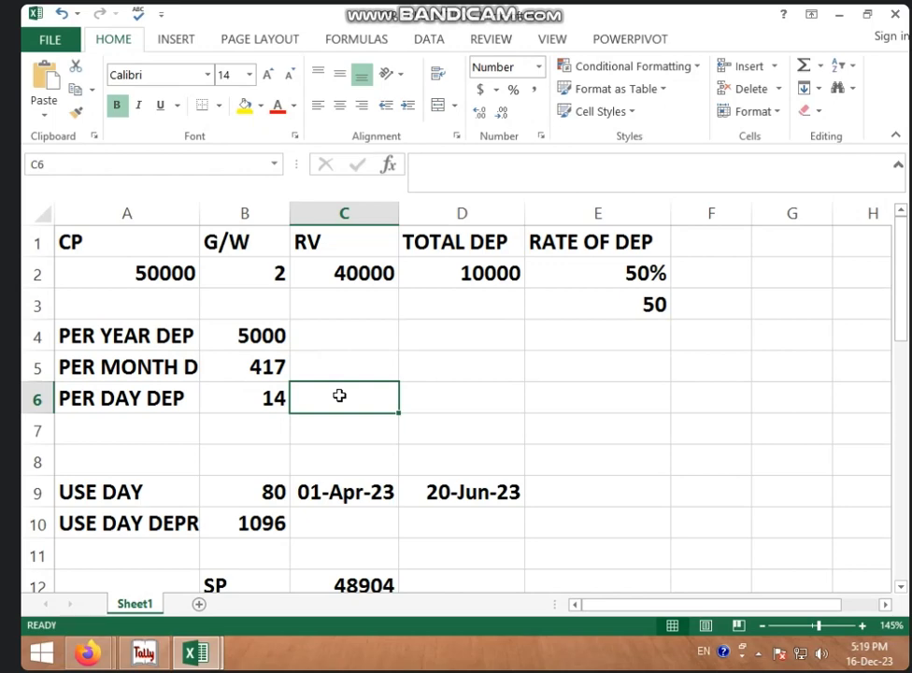
Delete the empty row 7 above the USE DAY row.
left_click(145, 490)
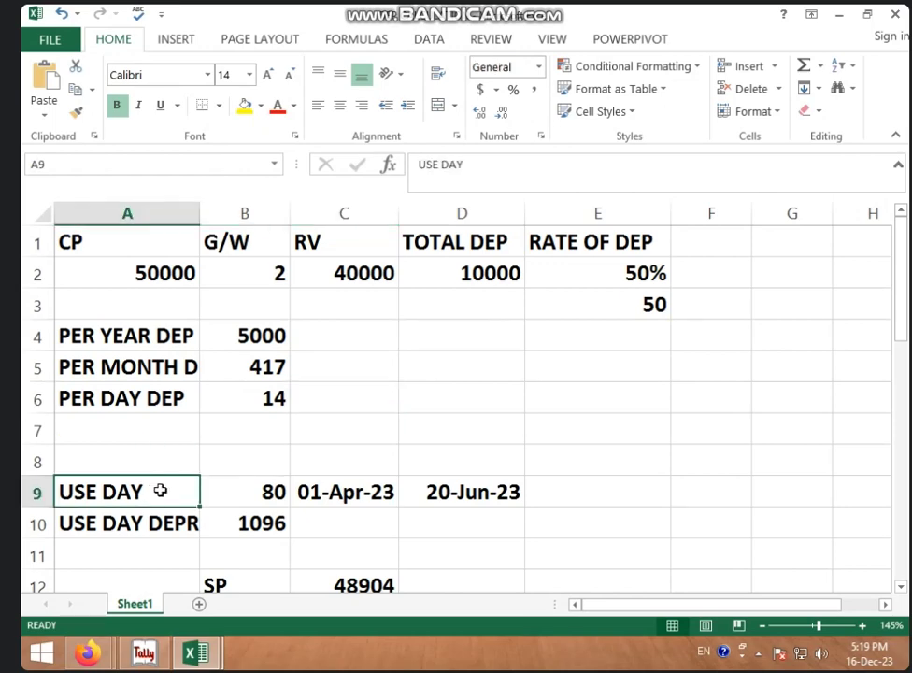
left_click(40, 431)
right_click(39, 431)
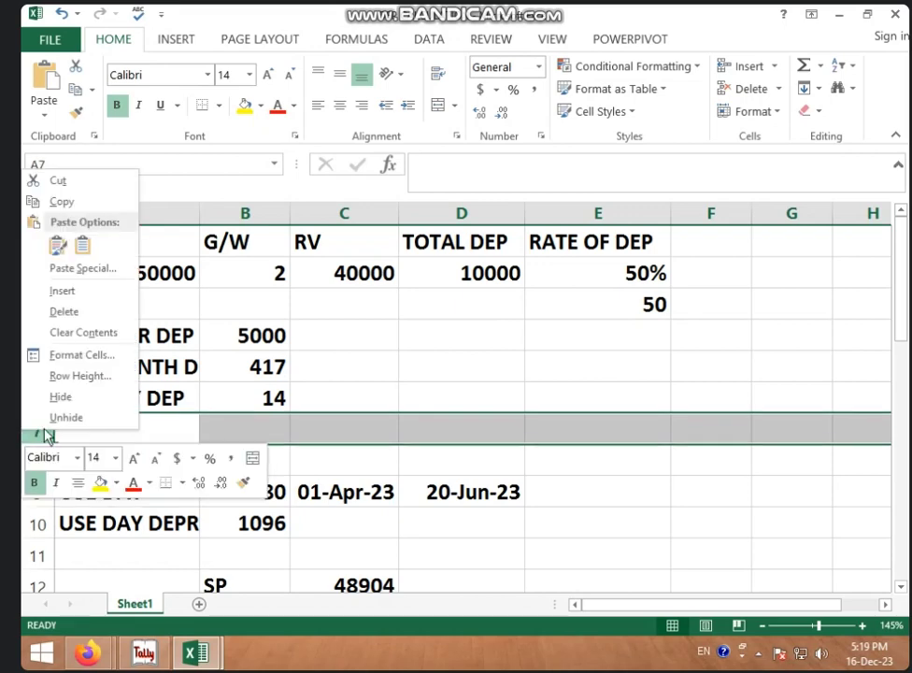
left_click(74, 311)
left_click(494, 309)
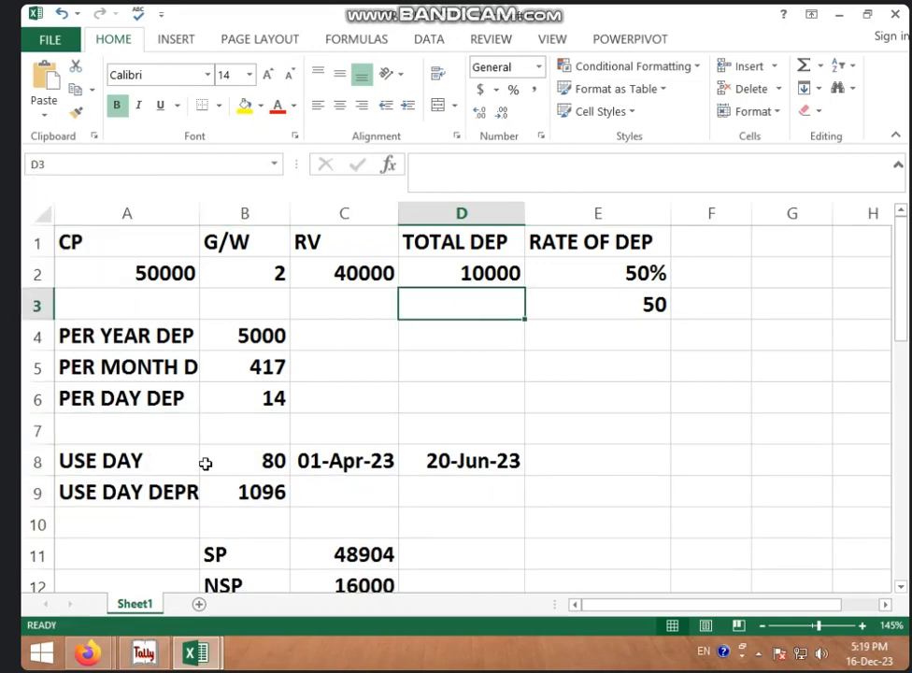
Clear the two dates in C8:D8 and the USE DAY and USE DAY DEPR. values in B8:B9.
left_click(172, 463)
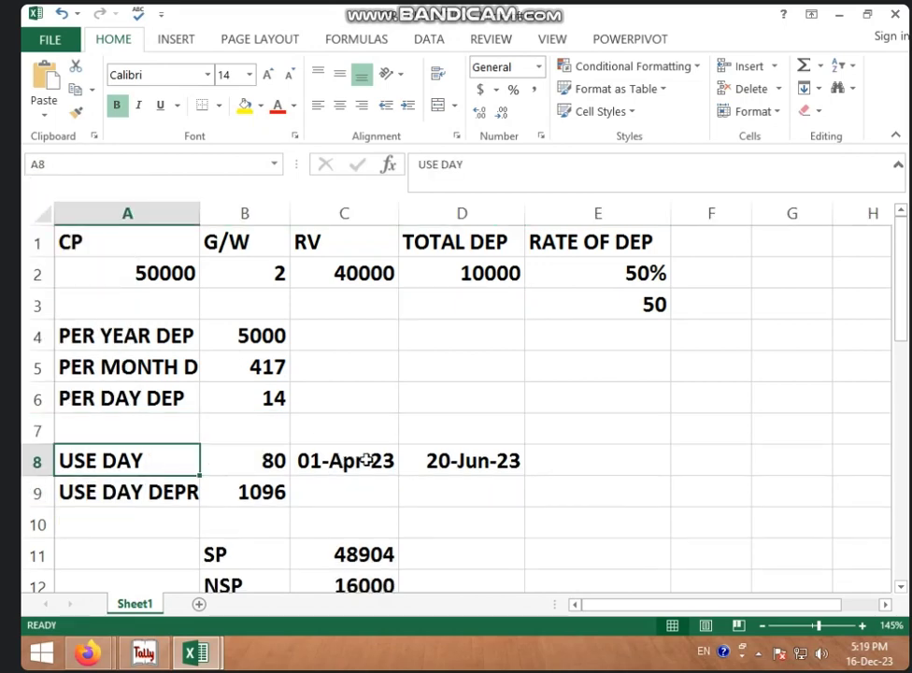
left_click_drag(366, 462, 479, 462)
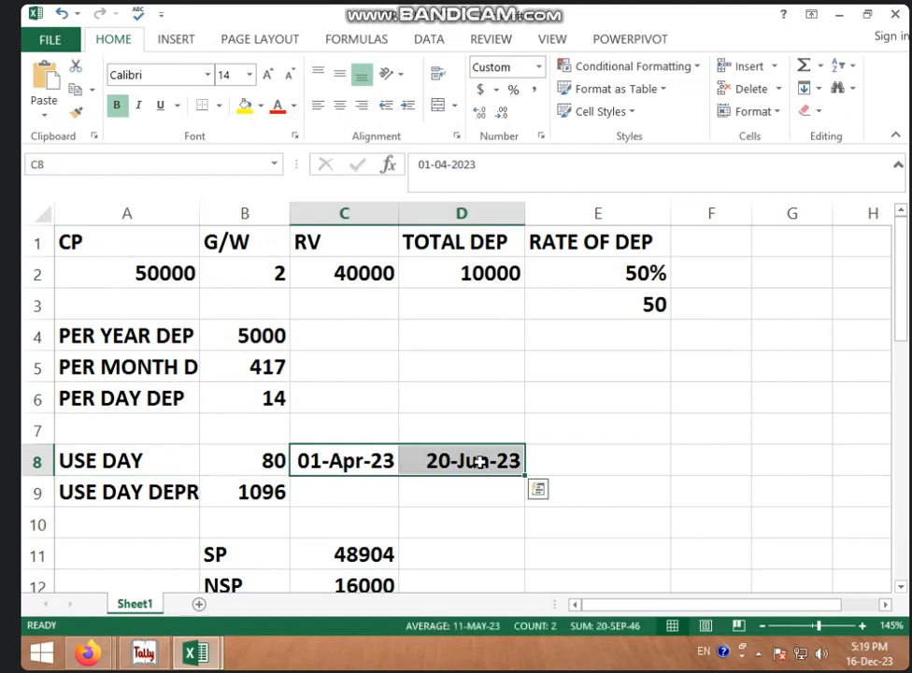
key("Delete")
left_click_drag(411, 521, 364, 519)
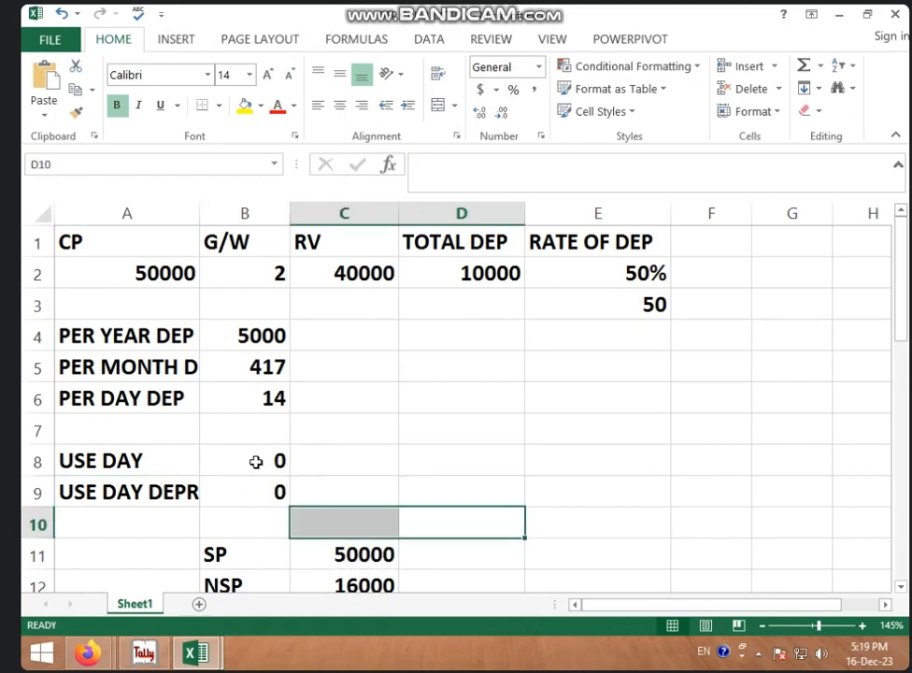
left_click_drag(255, 461, 275, 492)
key("Delete")
left_click(357, 476)
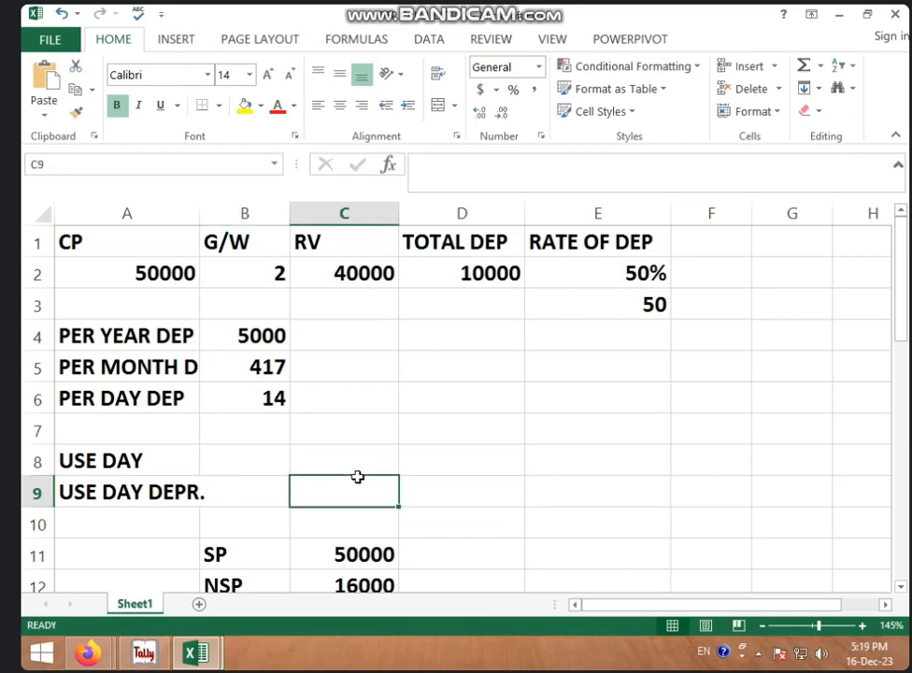
Enter the start date 1FEB2023 in C8 and the end date 14NOV2023 in D8.
left_click(354, 467)
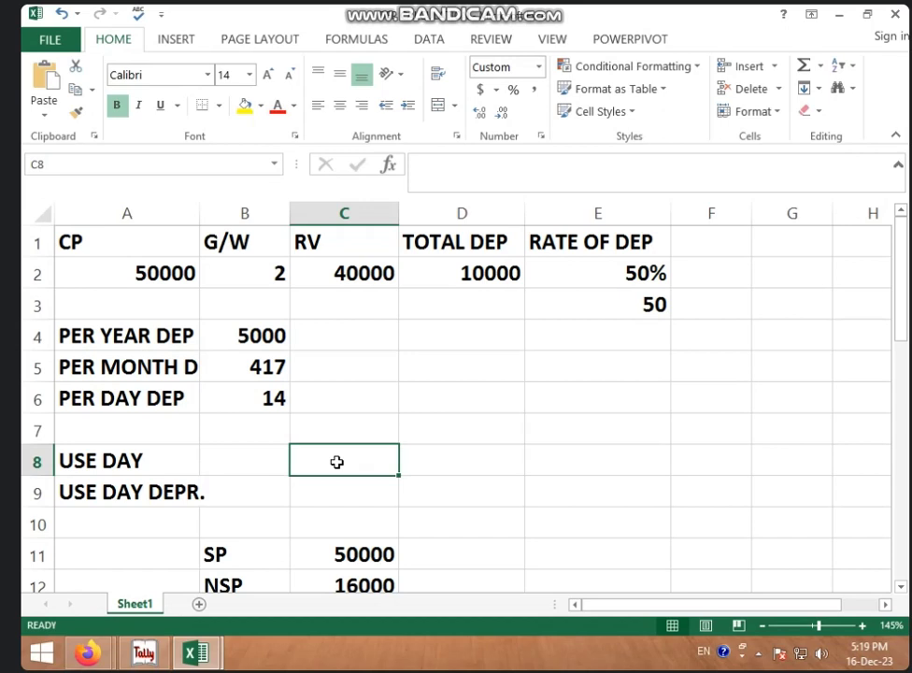
type("1F")
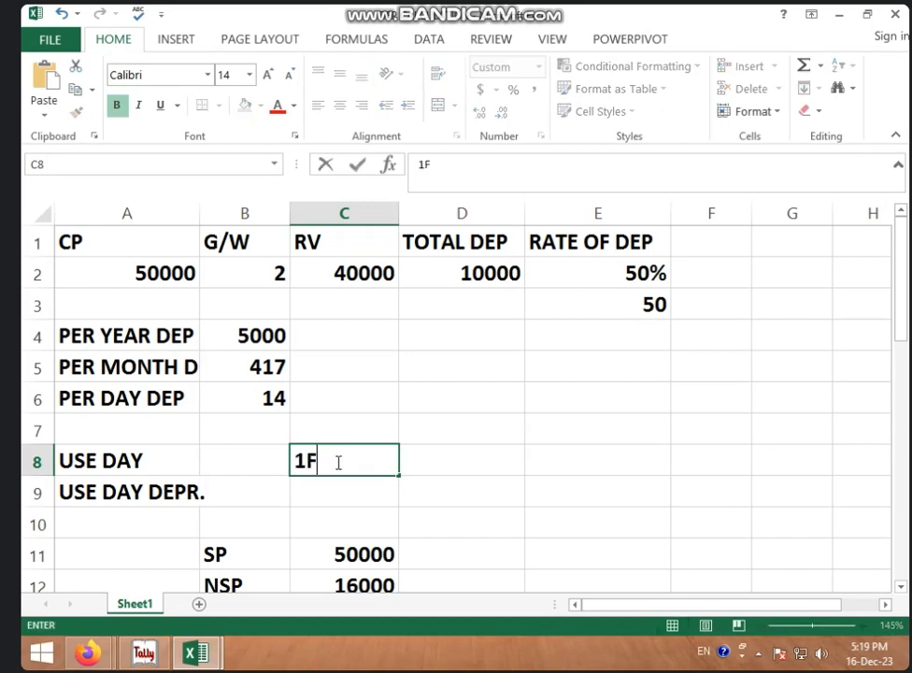
type("EB2023")
key("Return")
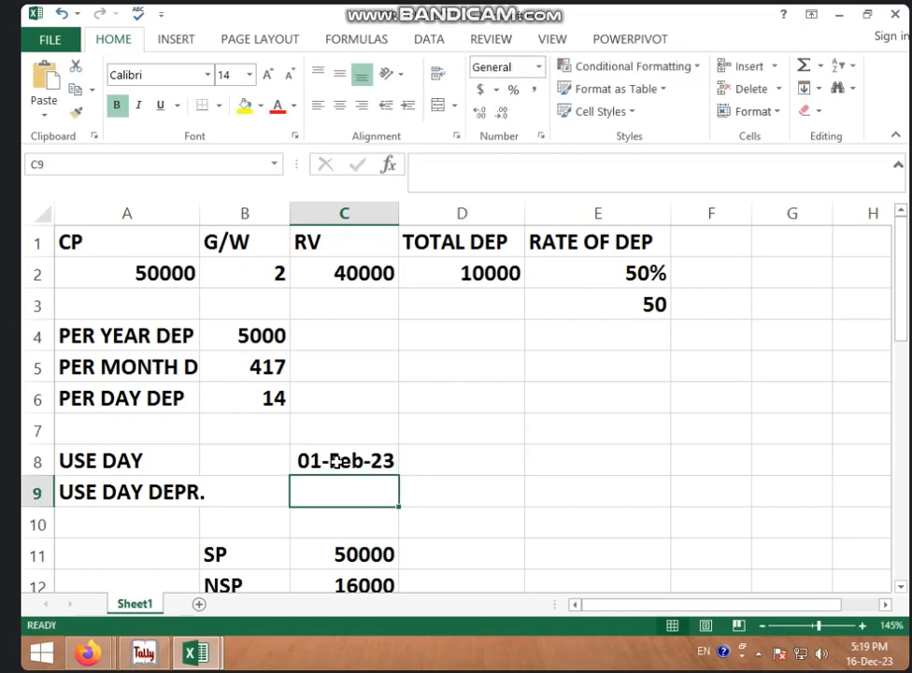
left_click(419, 458)
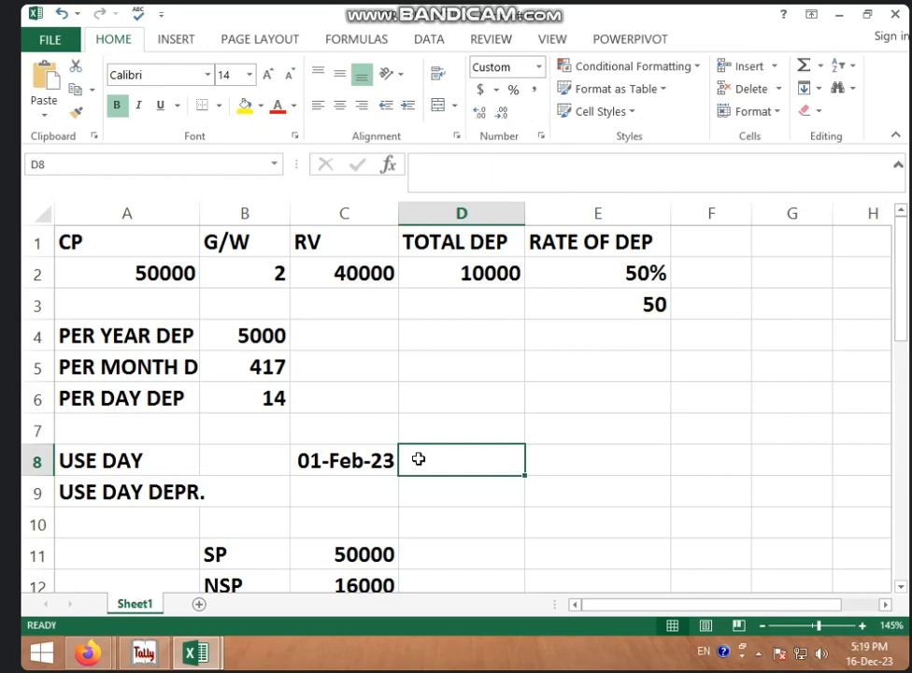
type("1")
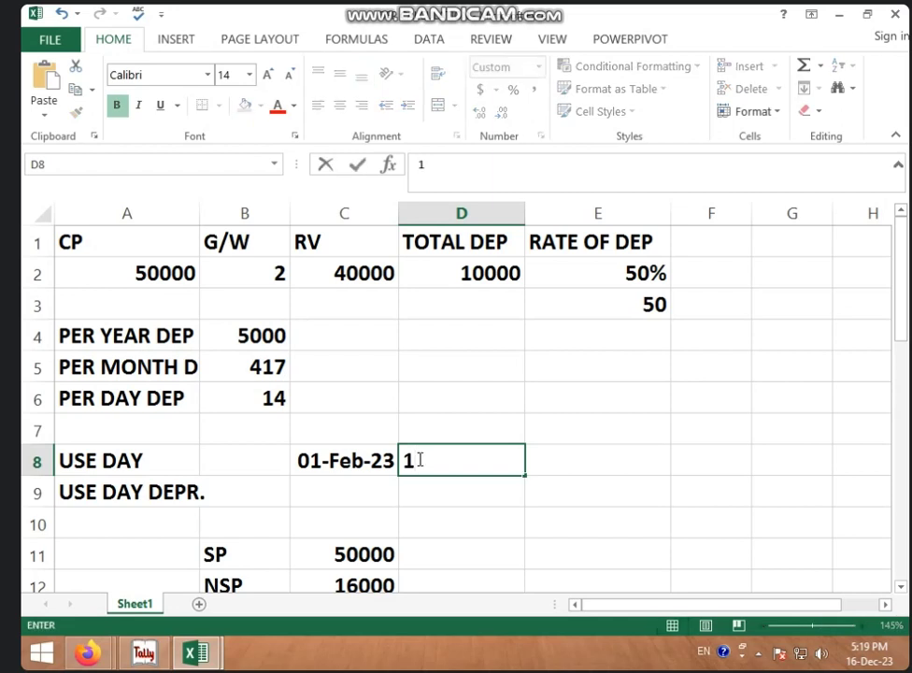
type("4NOV")
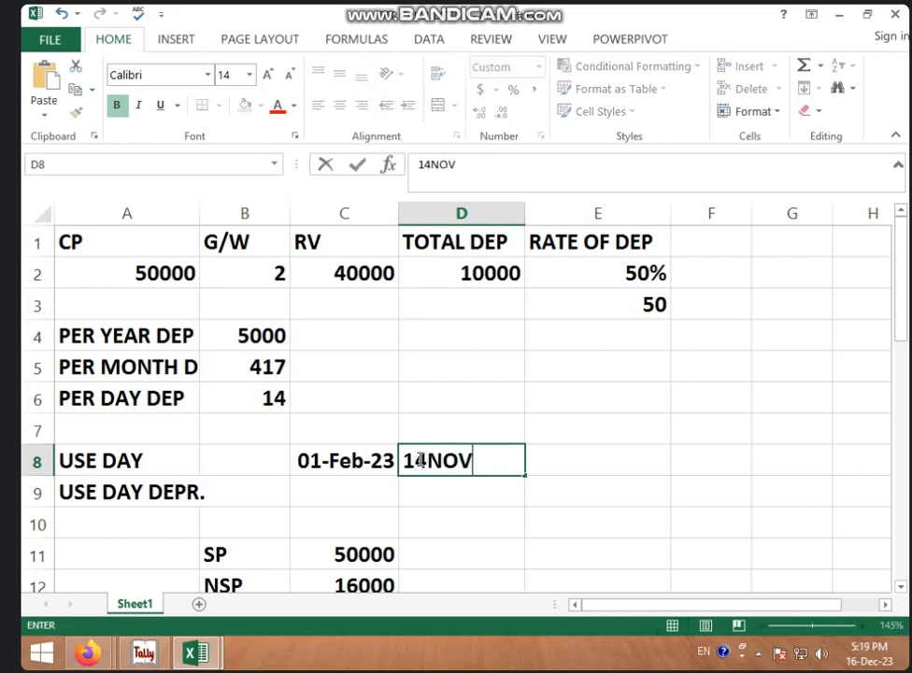
type("2023")
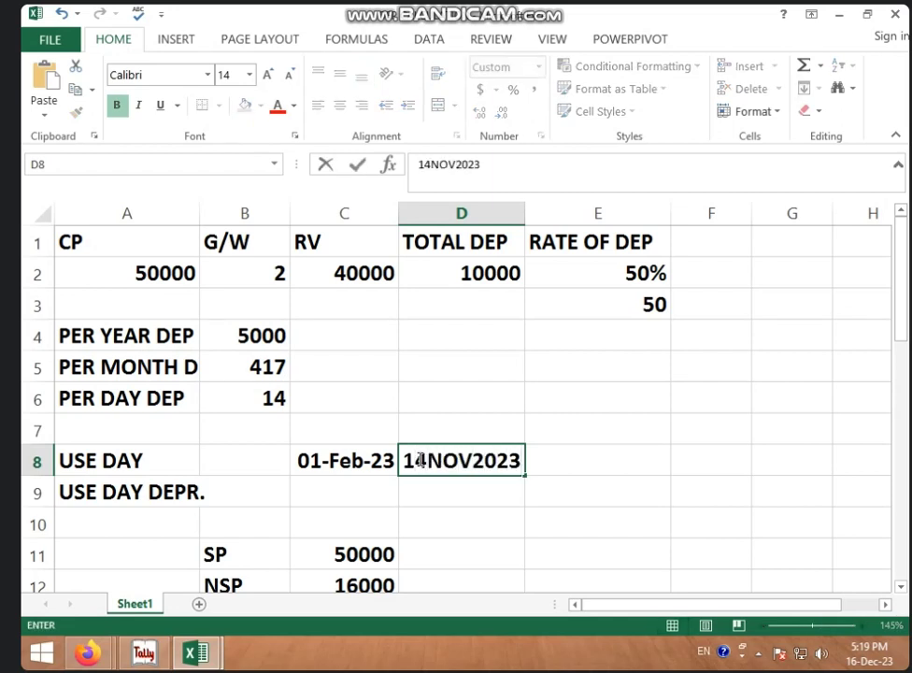
key("Return")
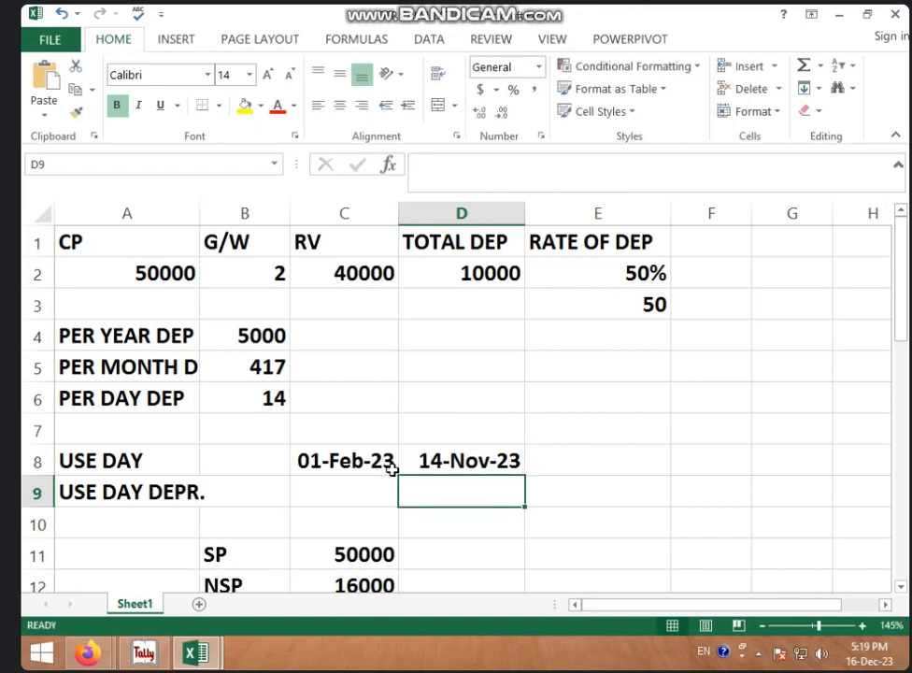
Calculate the days of use in B8 by subtracting the start date from the end date with =D8-C8.
left_click(257, 458)
type("=")
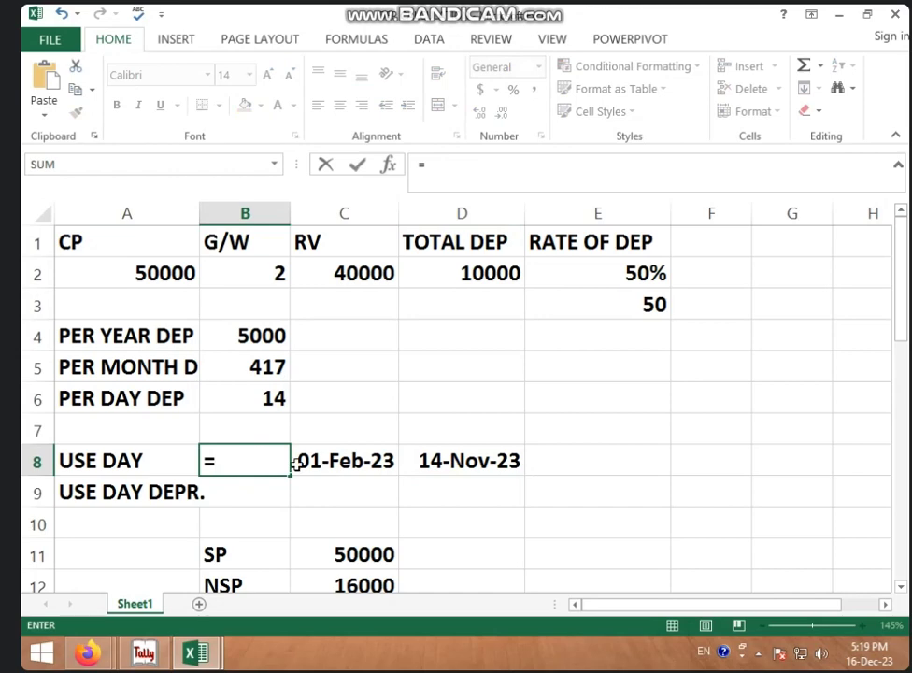
left_click(484, 462)
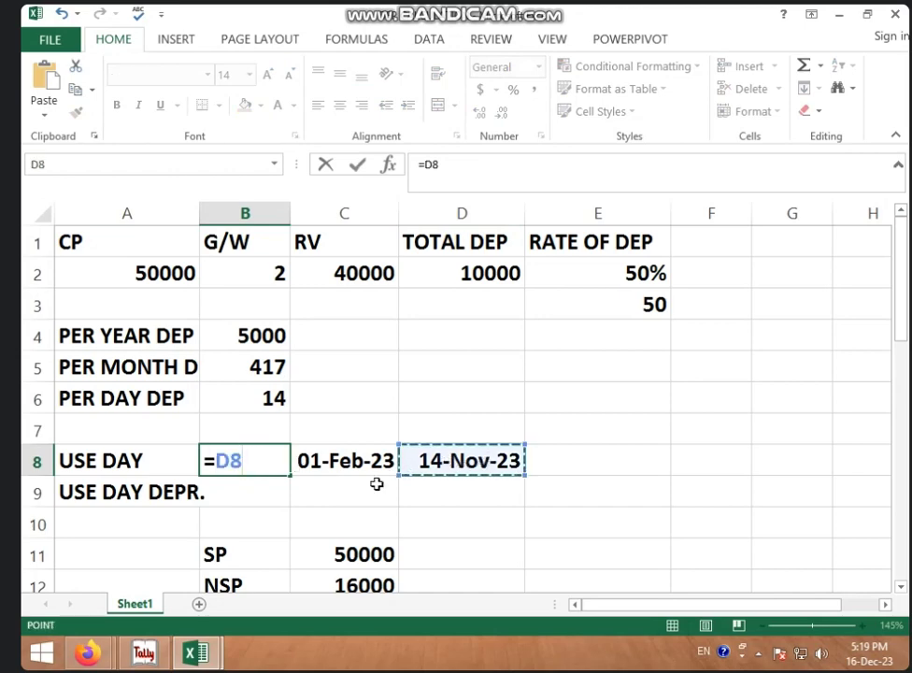
left_click(358, 461)
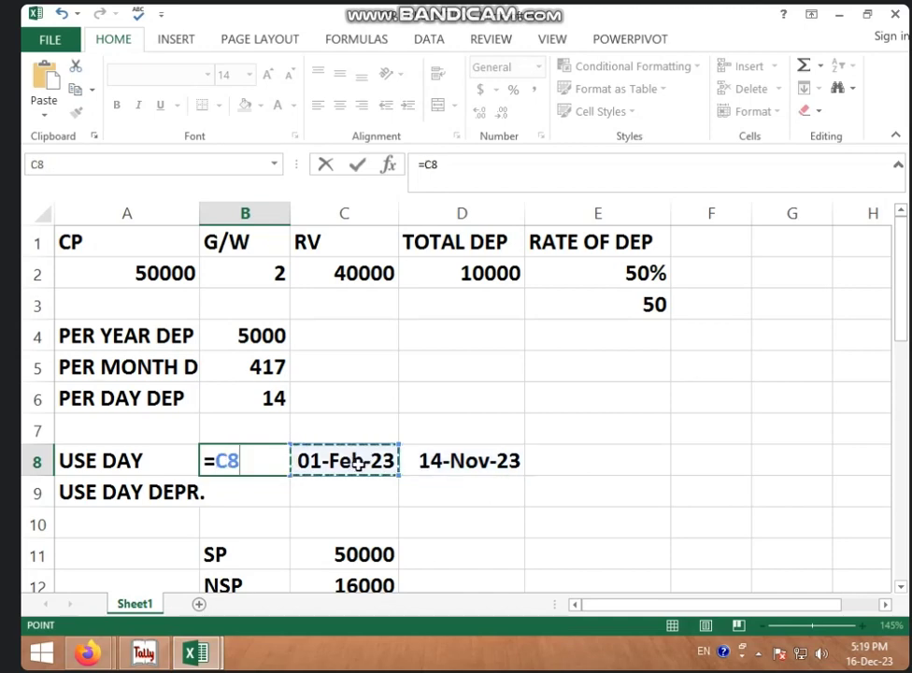
left_click(435, 460)
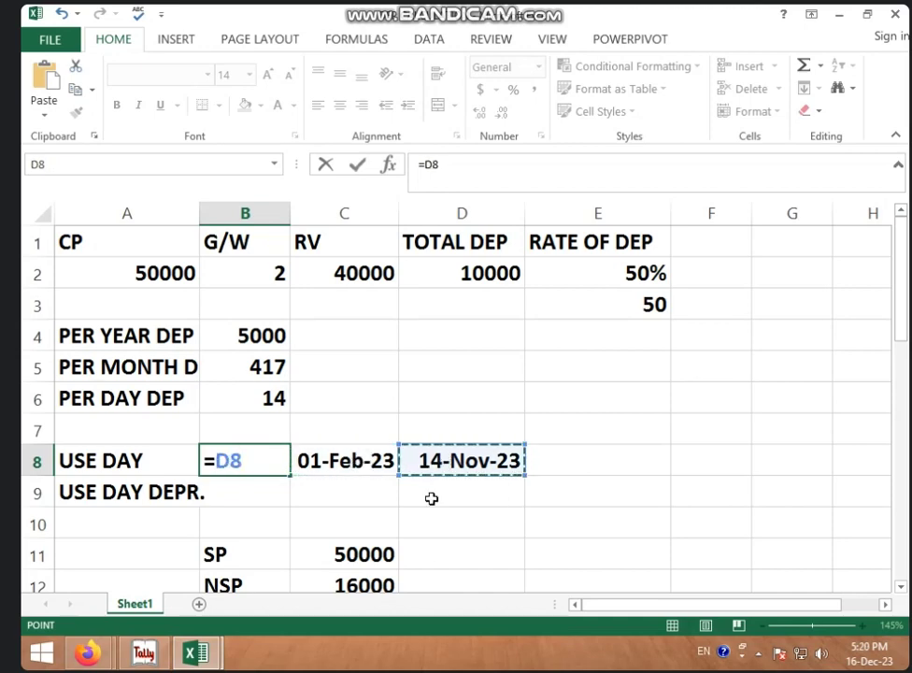
left_click(346, 463)
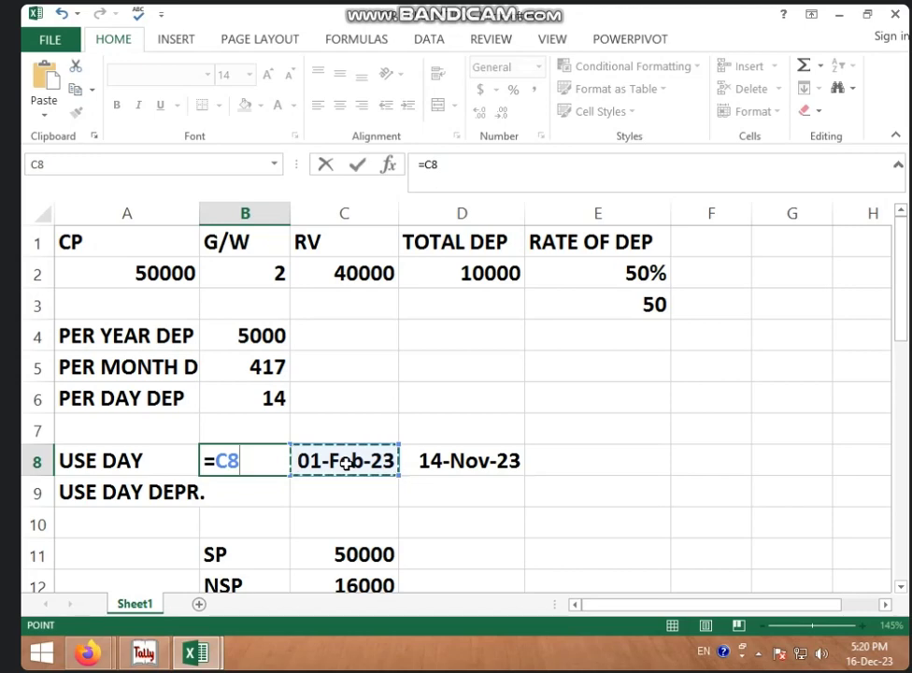
left_click(432, 461)
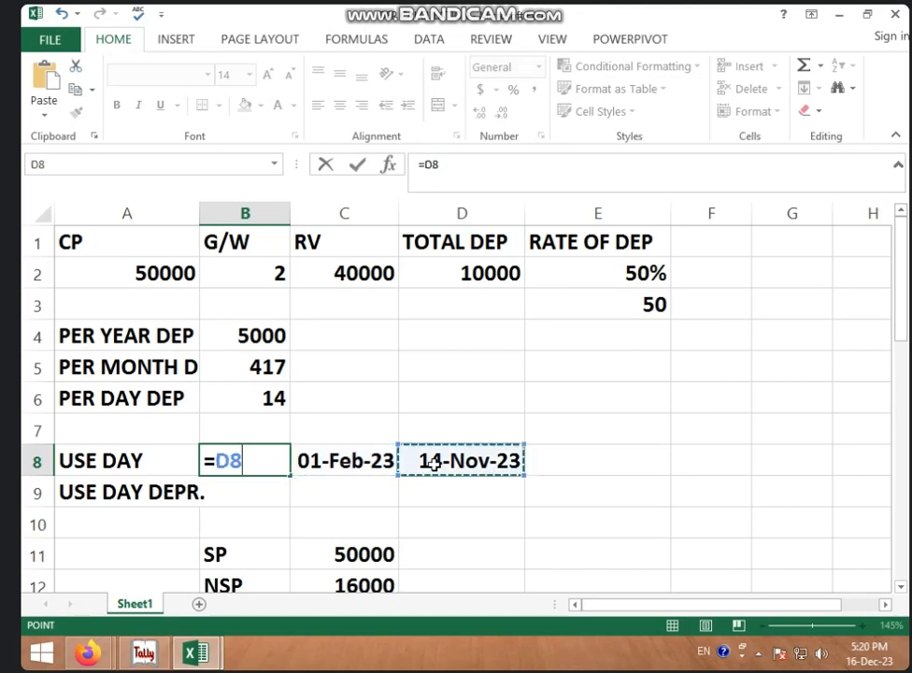
type("-")
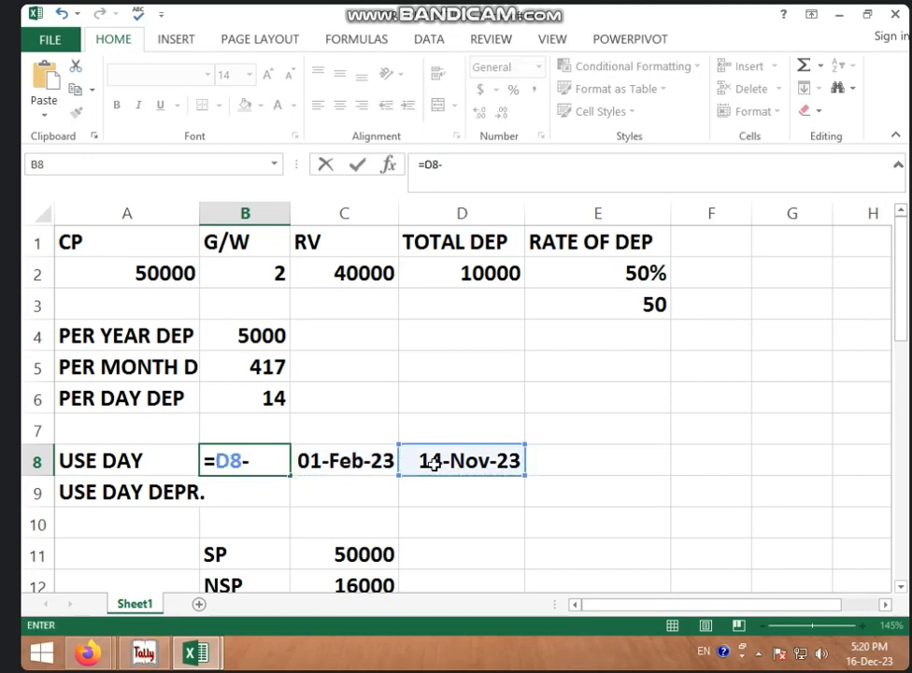
left_click(371, 463)
key("Return")
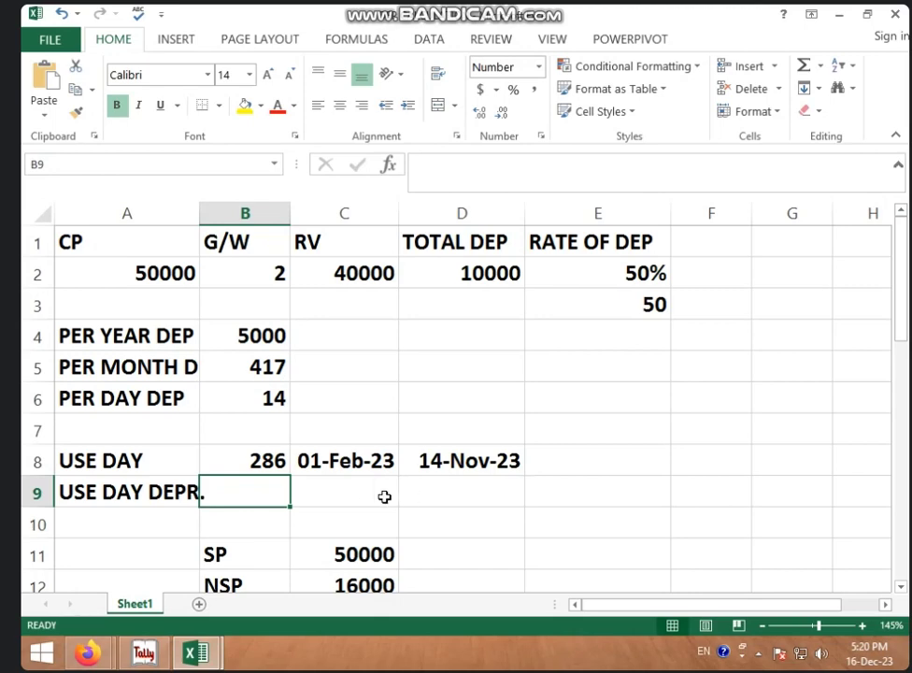
Calculate the USE DAY DEPR. amount in B9 by multiplying daily depreciation by days of use with =B6*B8.
left_click(263, 464)
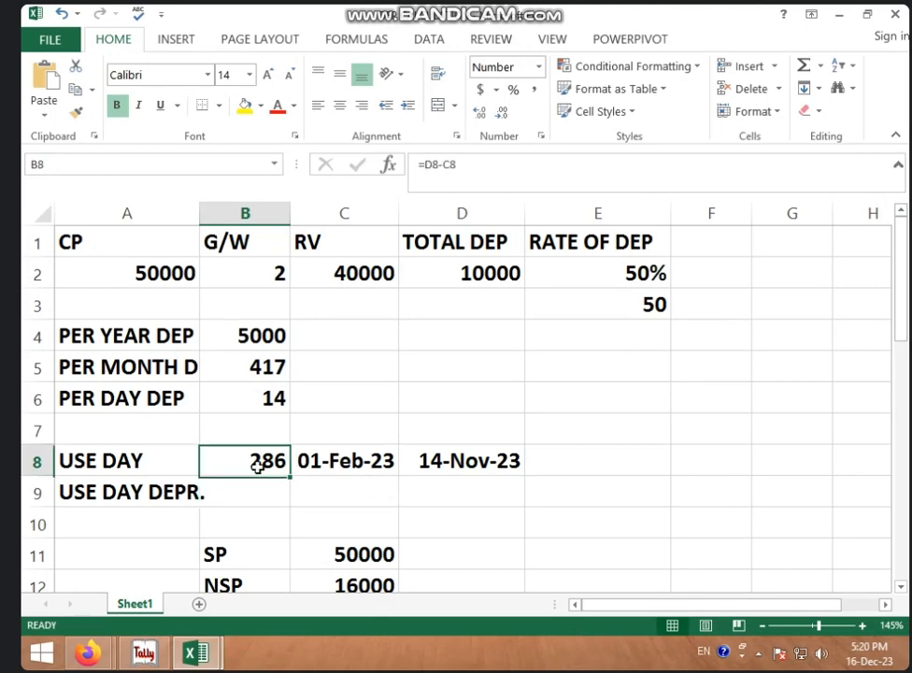
left_click(255, 400)
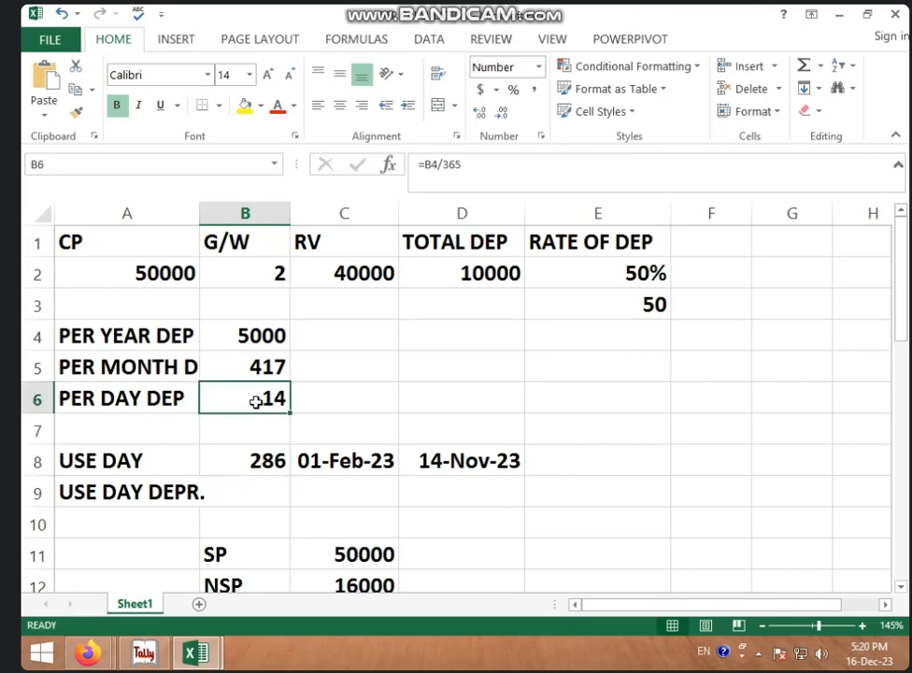
left_click(269, 496)
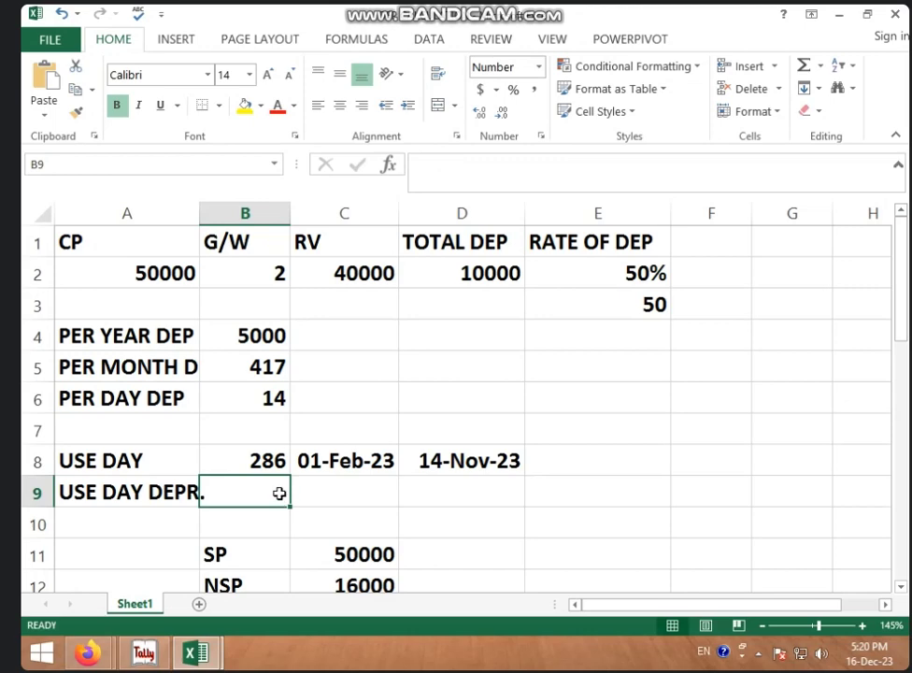
type("=")
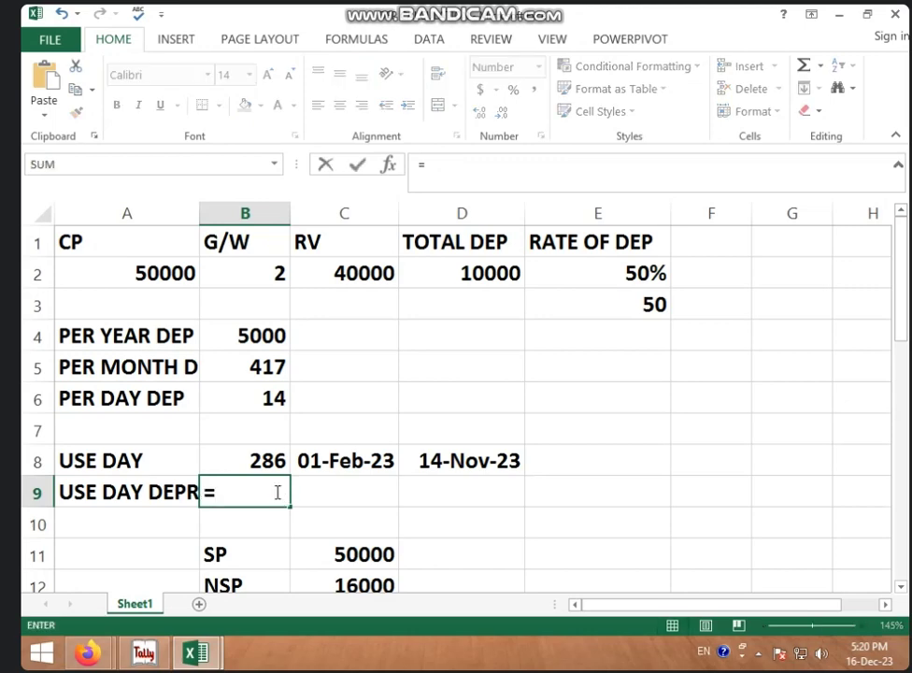
left_click(235, 399)
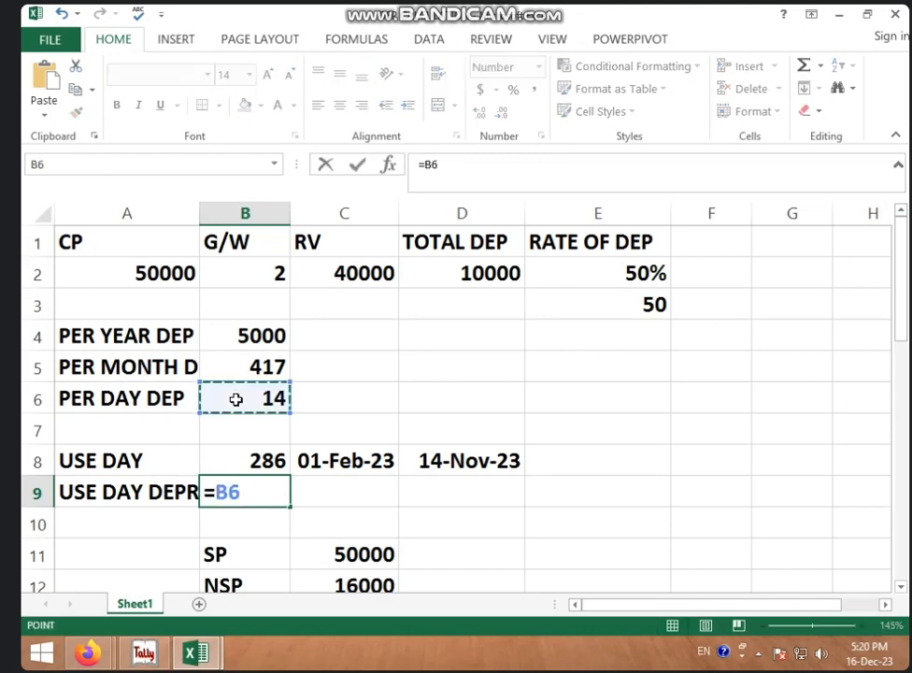
type("*")
left_click(236, 456)
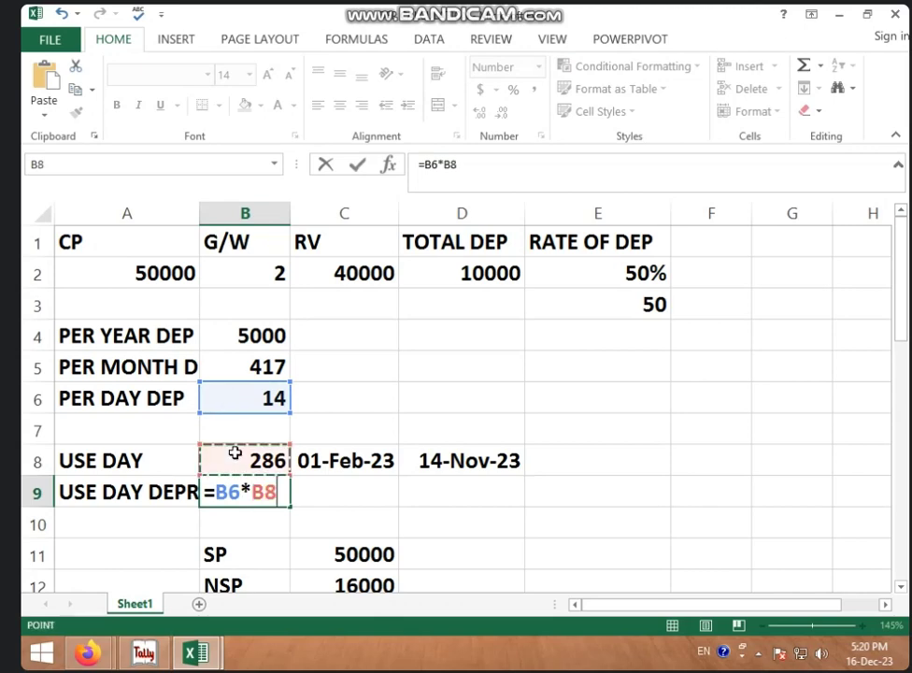
key("Return")
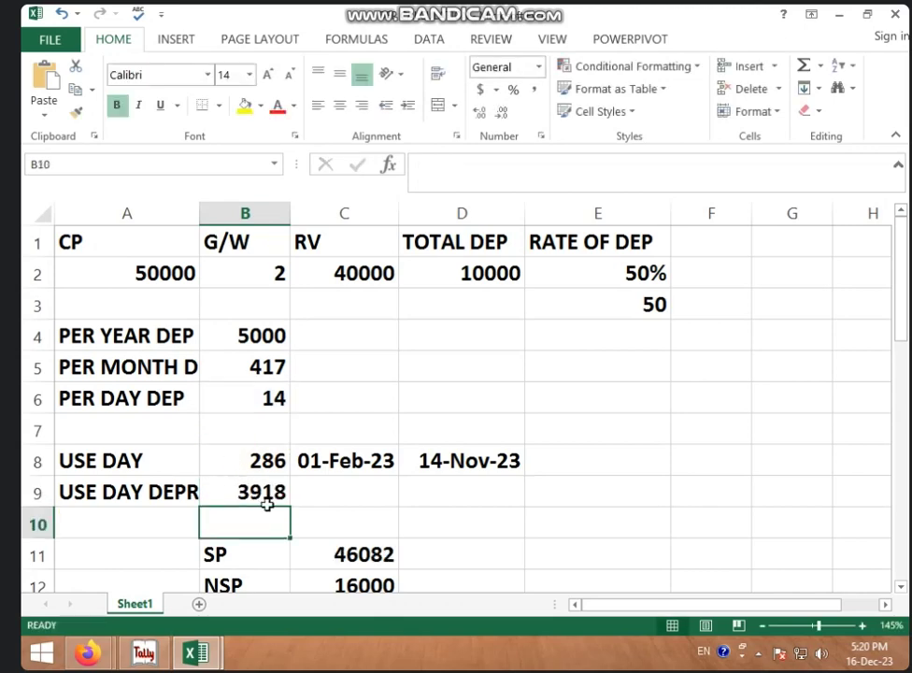
left_click(263, 494)
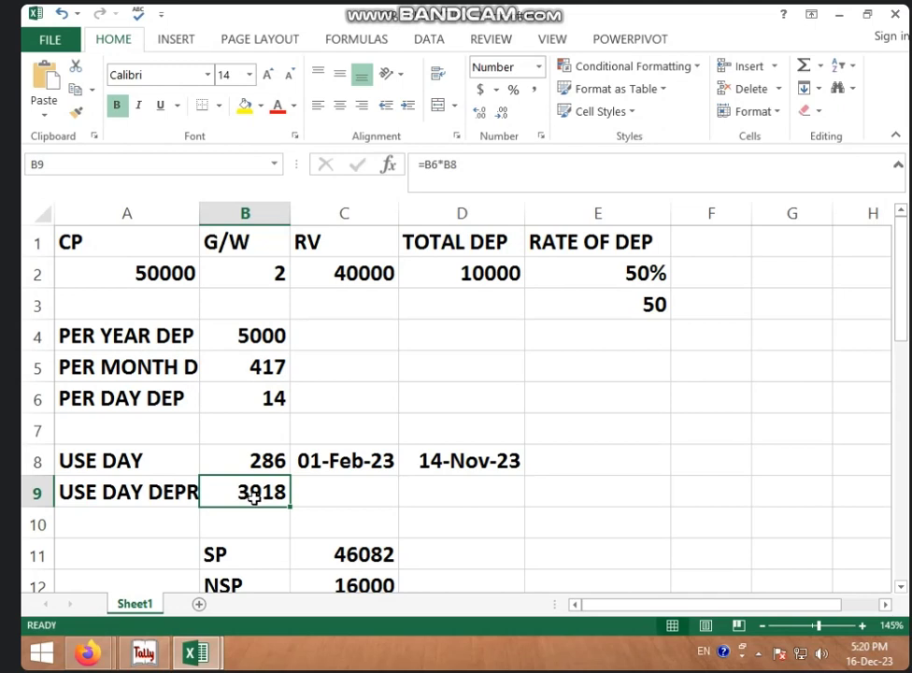
left_click(380, 556)
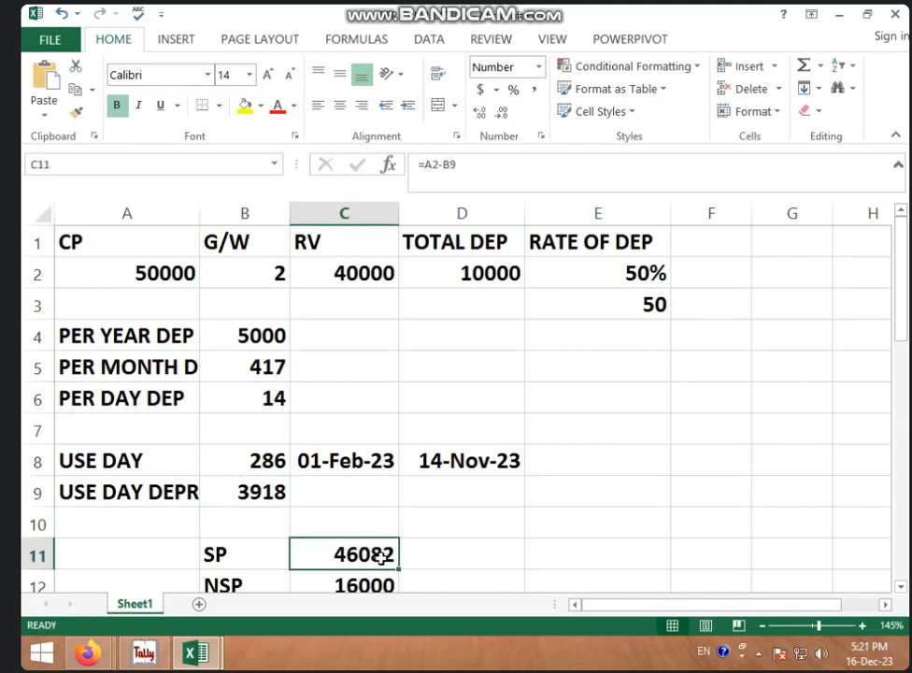
Calculate the SP value in C11 by subtracting the use-day depreciation from the cost price with =A2-B9.
type("=")
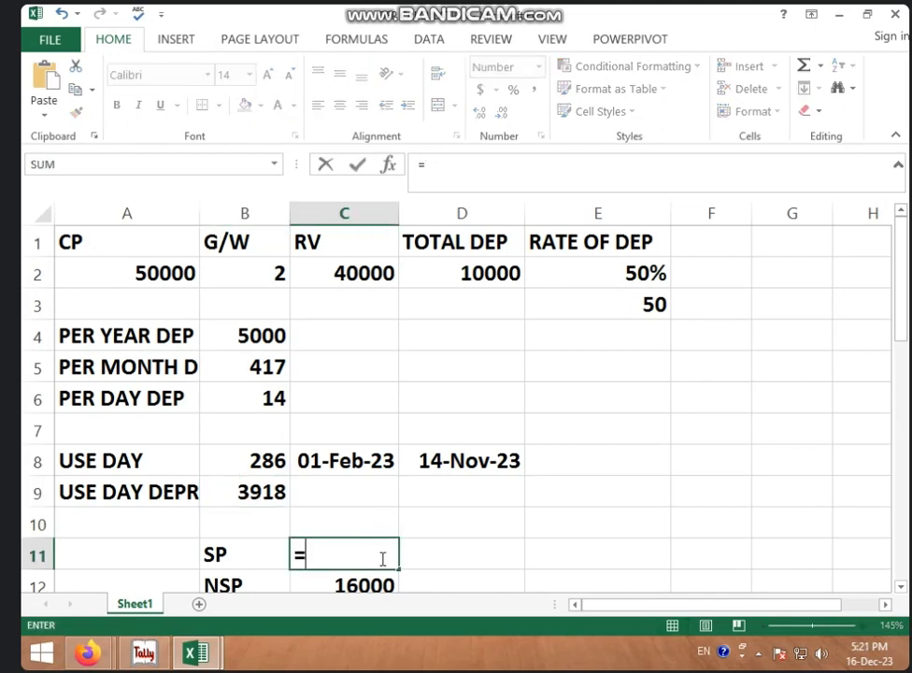
left_click(185, 273)
type("-")
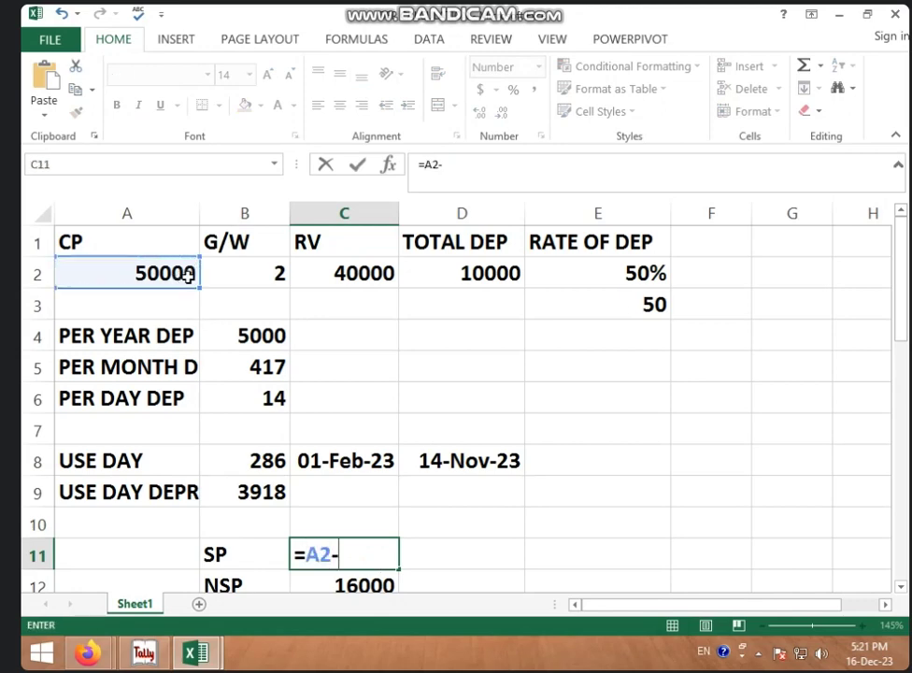
left_click(270, 491)
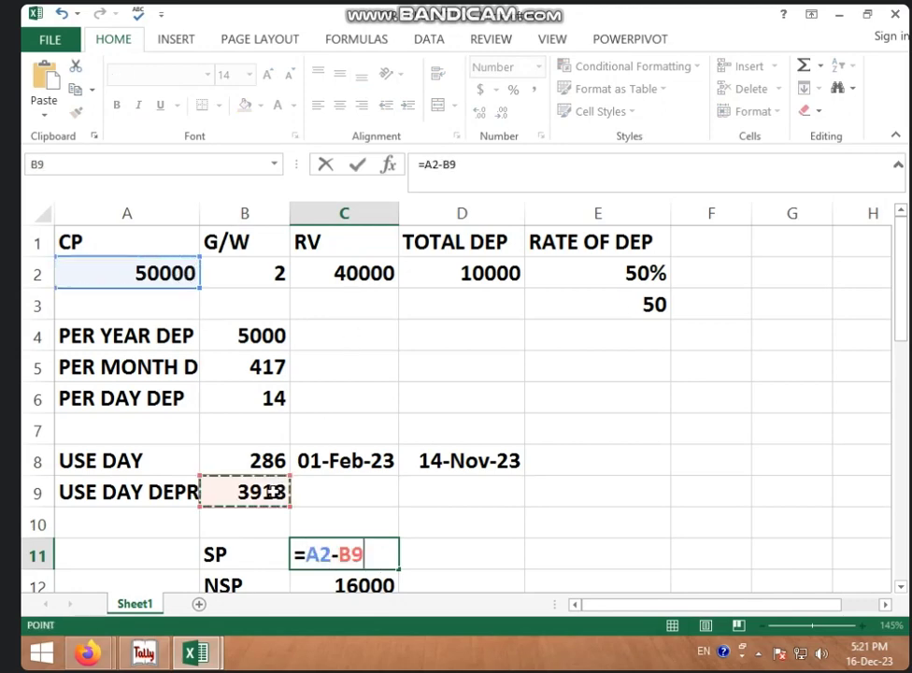
key("Return")
Shorten the label in A9 to USE DAY DEP.
left_click(175, 460)
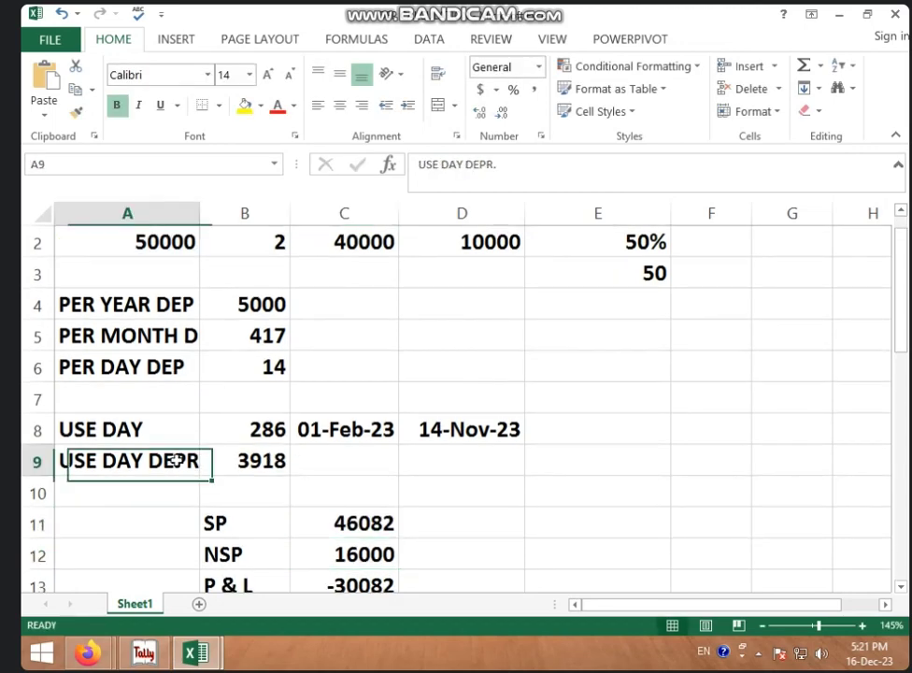
left_click(548, 157)
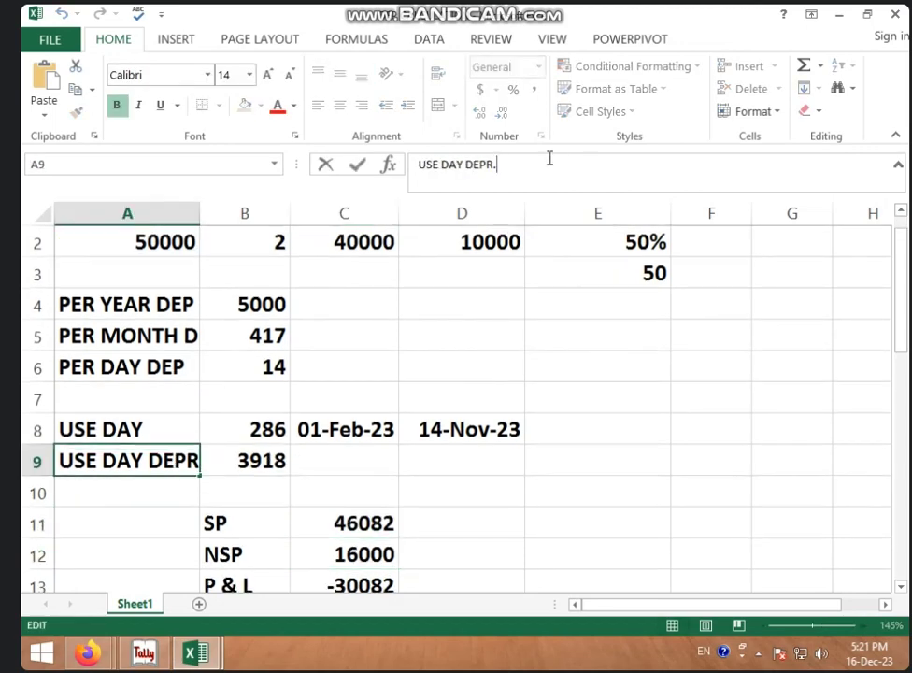
key("BackSpace")
key("BackSpace")
left_click(714, 241)
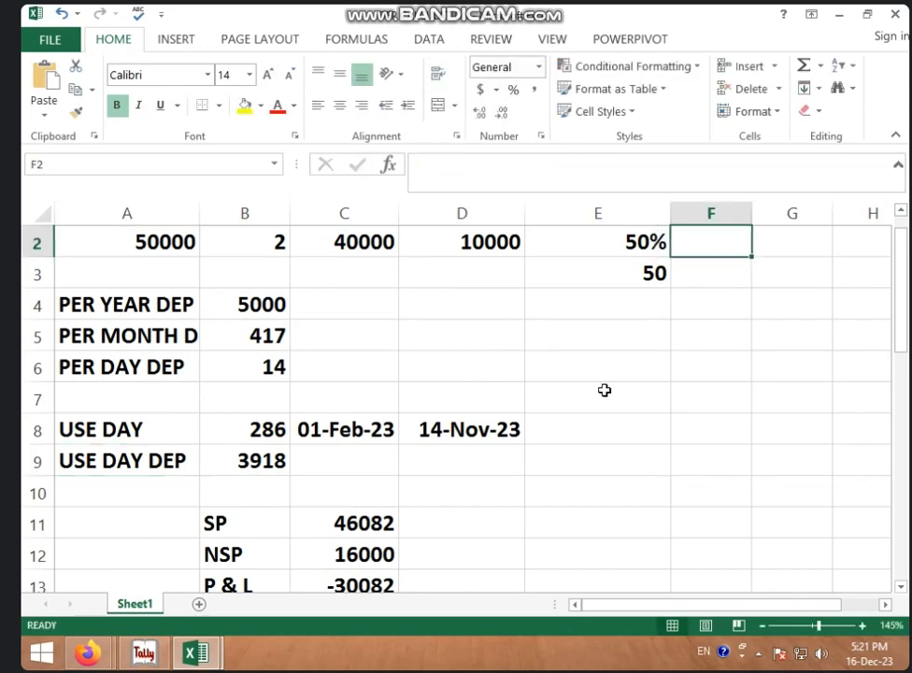
Set the NSP value in C12 to 42000.
left_click(390, 526)
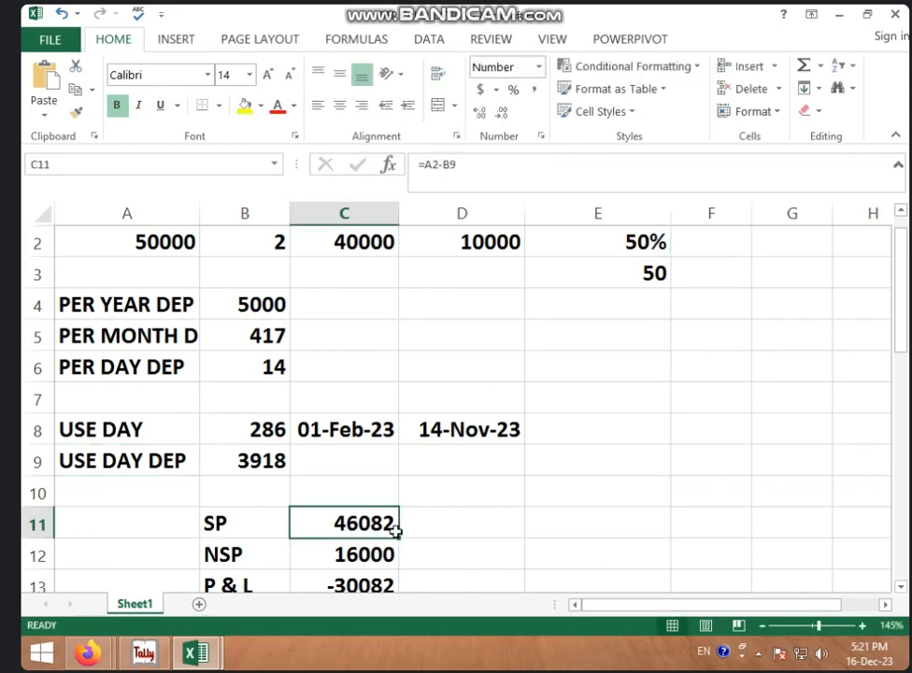
scroll(466, 505, "up", 1)
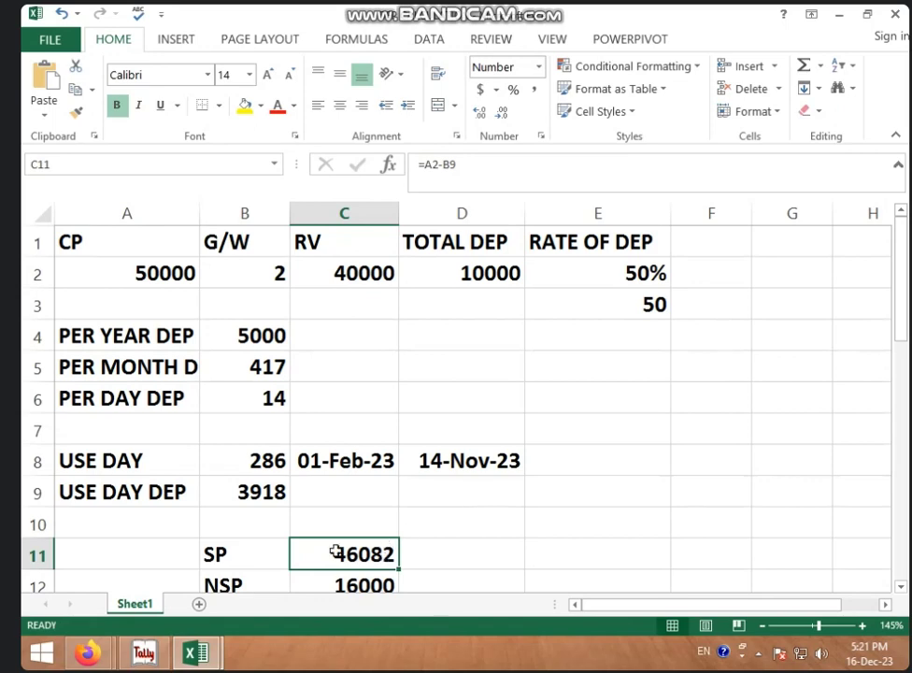
scroll(439, 516, "down", 2)
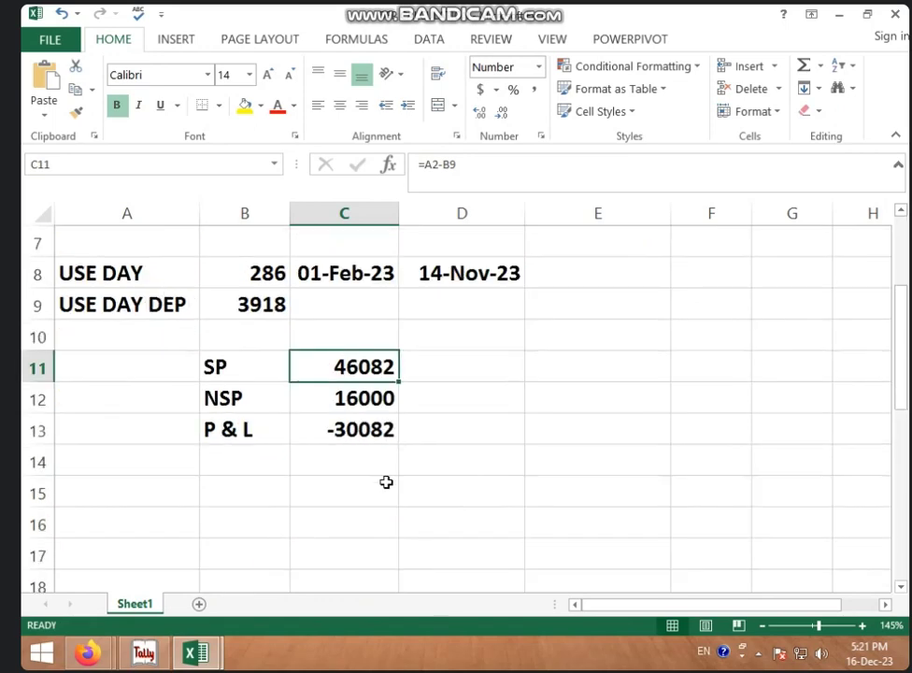
left_click(363, 401)
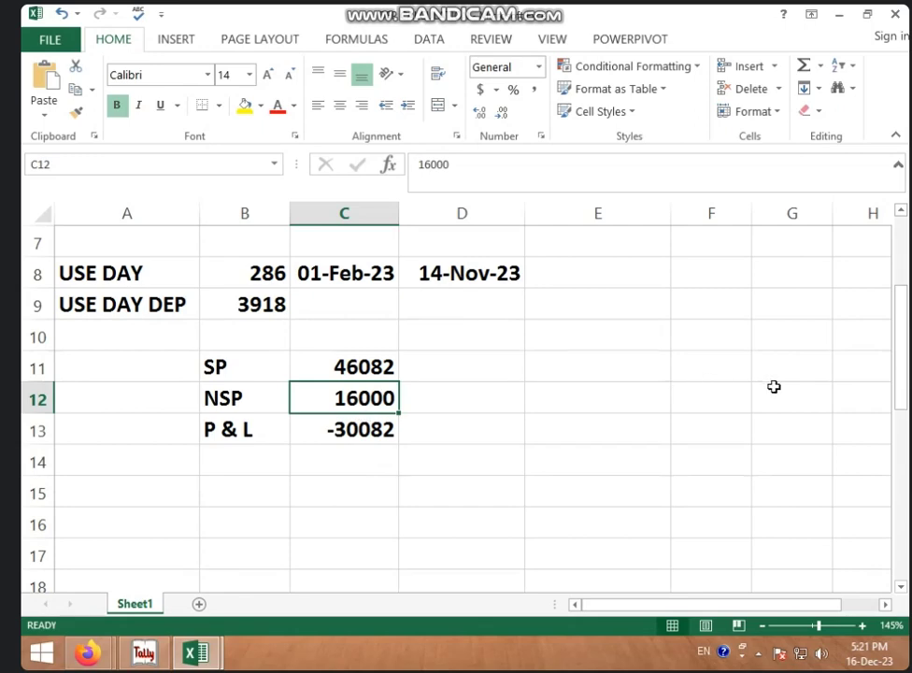
scroll(773, 386, "down", 2, "ctrl")
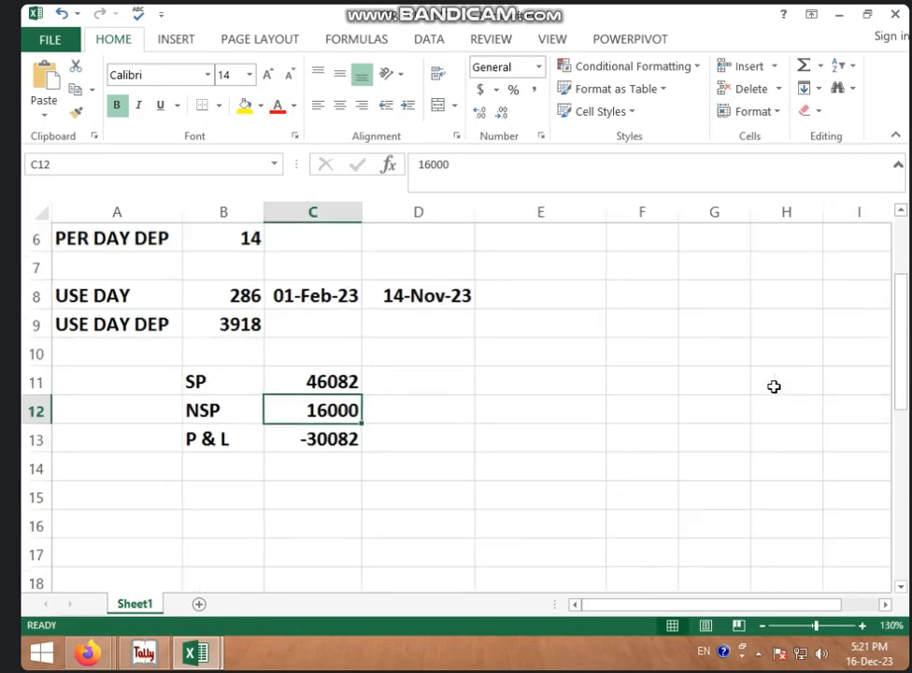
scroll(770, 390, "up", 1)
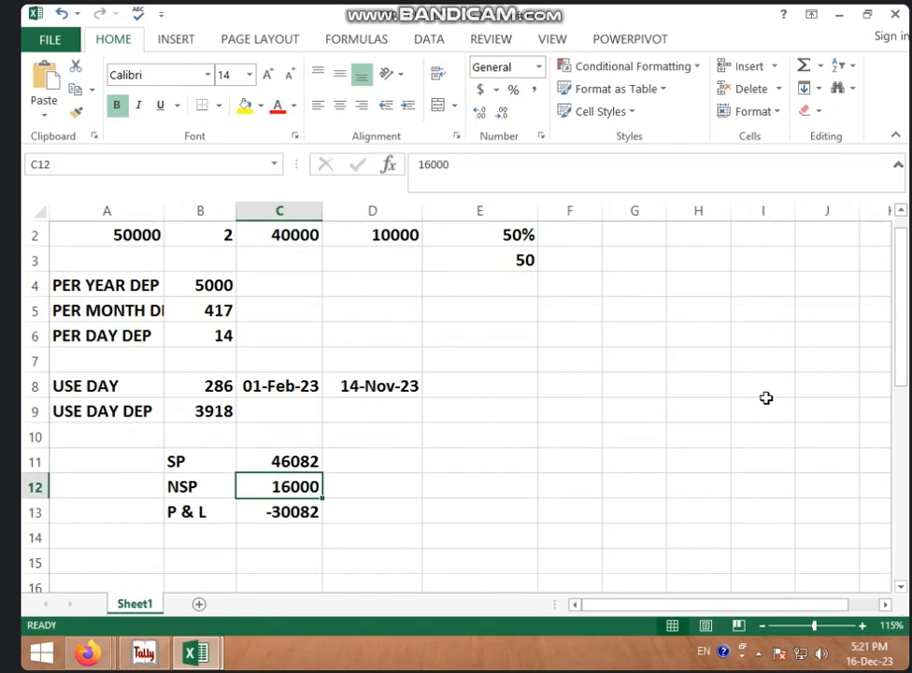
scroll(766, 398, "up", 1)
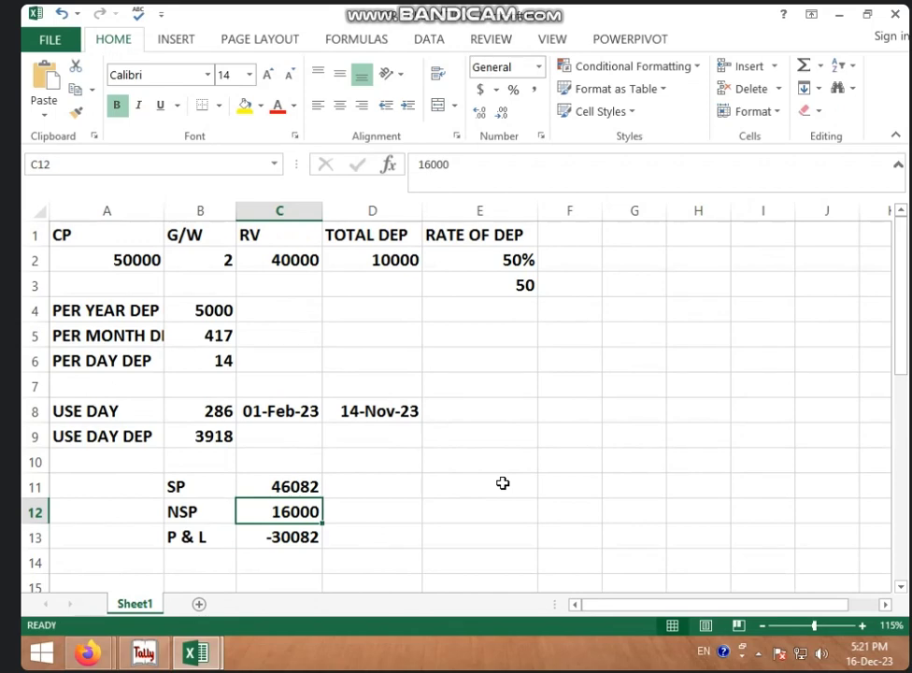
type("420")
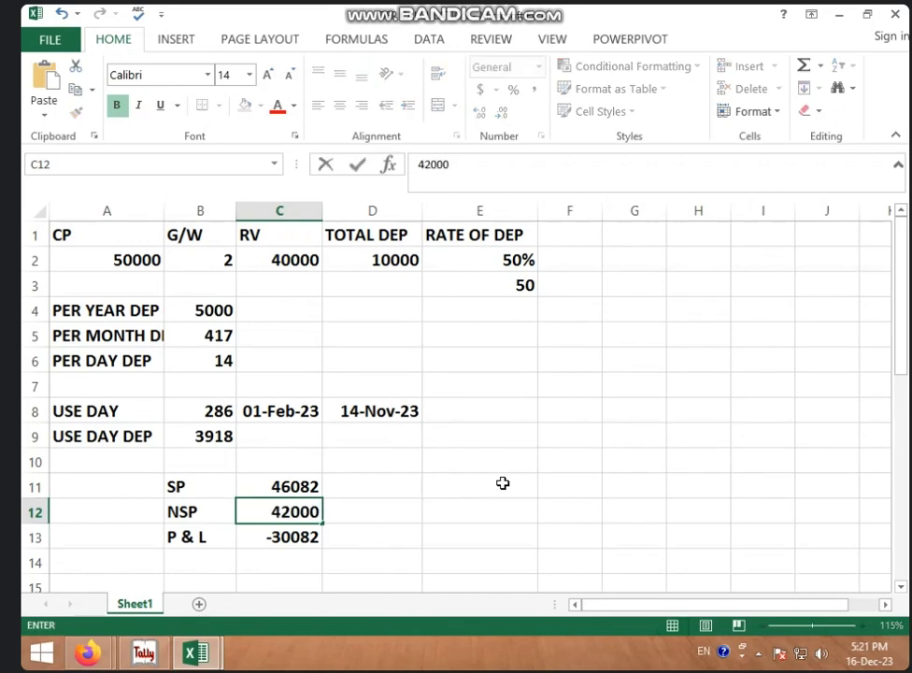
left_click(503, 483)
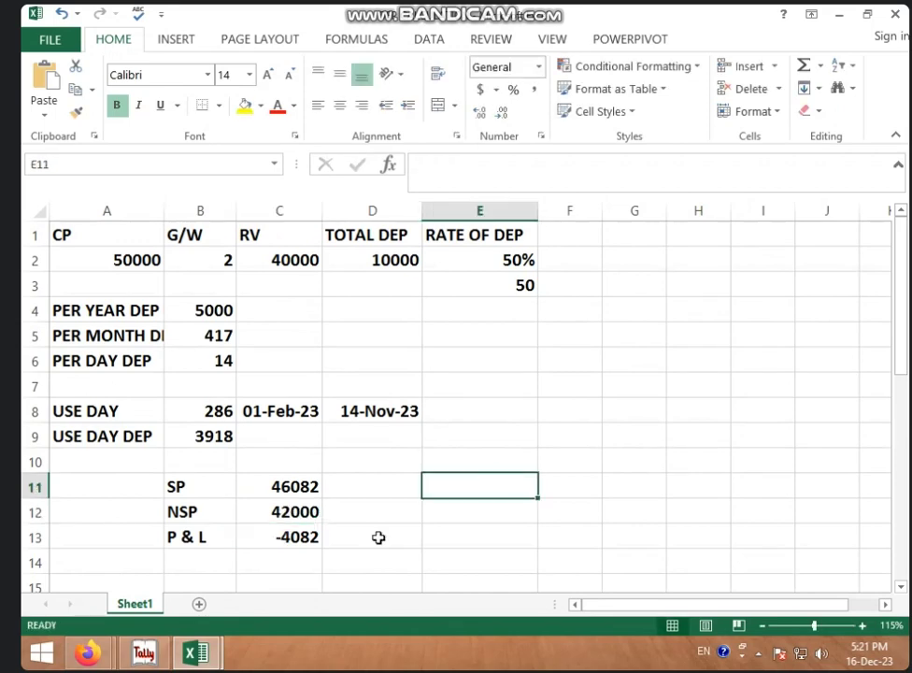
Calculate the P & L value in C13 by subtracting SP from NSP with =C12-C11.
left_click(273, 540)
type("=")
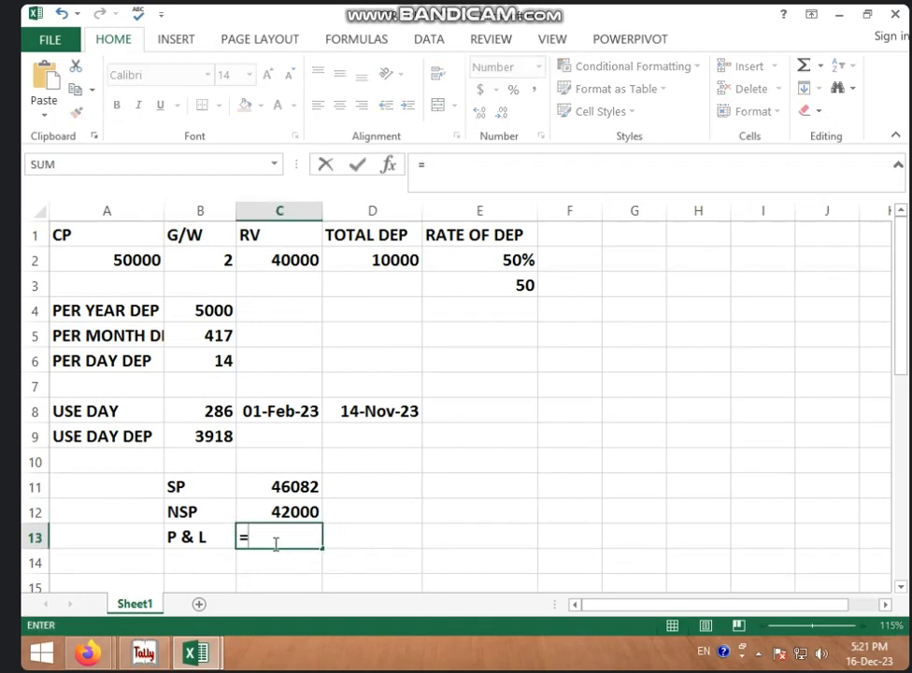
left_click(292, 511)
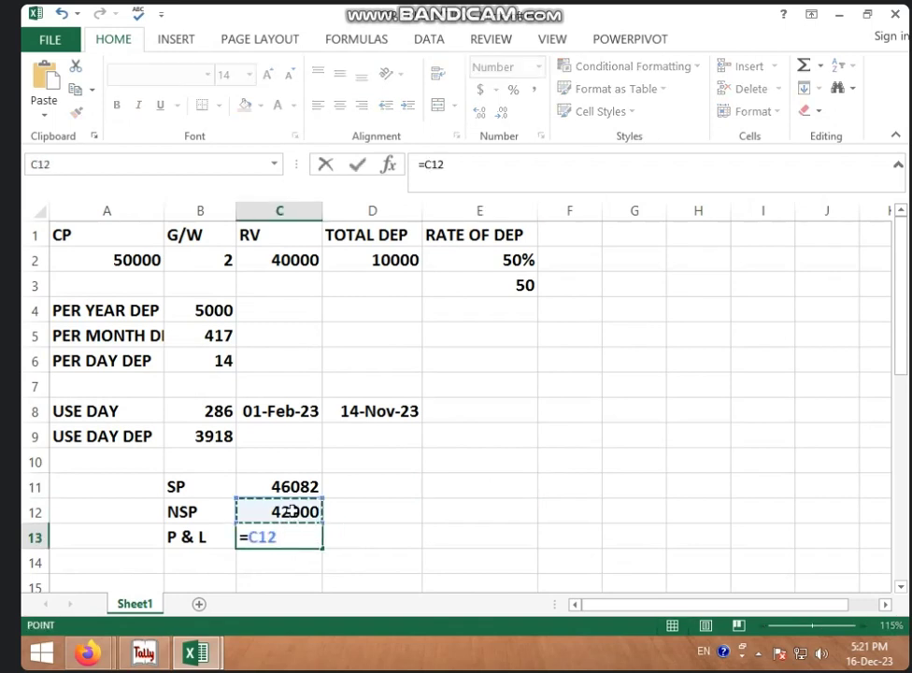
type("-")
left_click(281, 491)
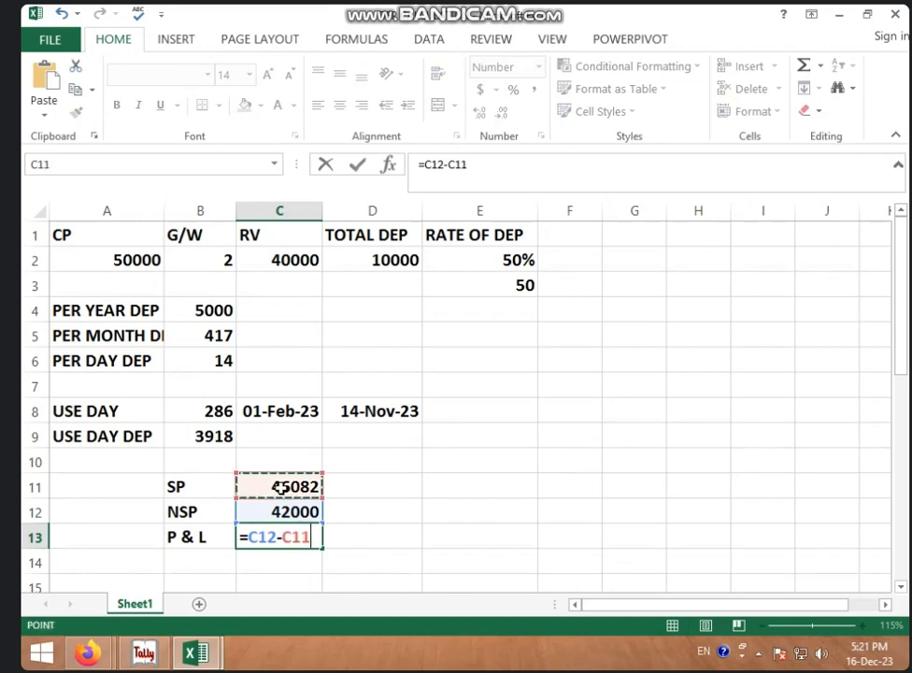
key("Return")
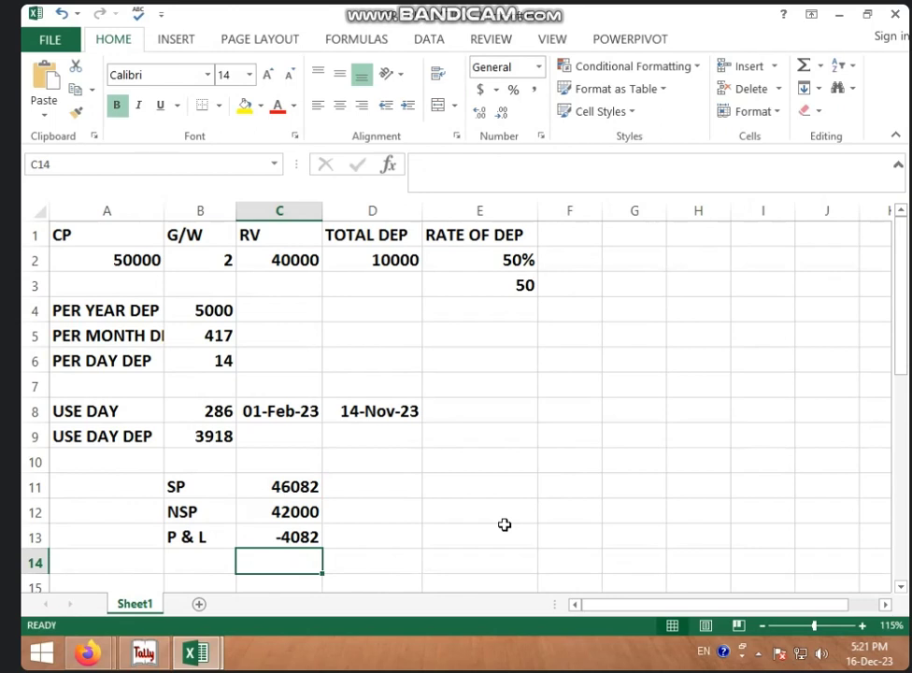
Review the SP, NSP and P & L results in C11:C13 and the USE DAY DEP amount in B9.
left_click(313, 486)
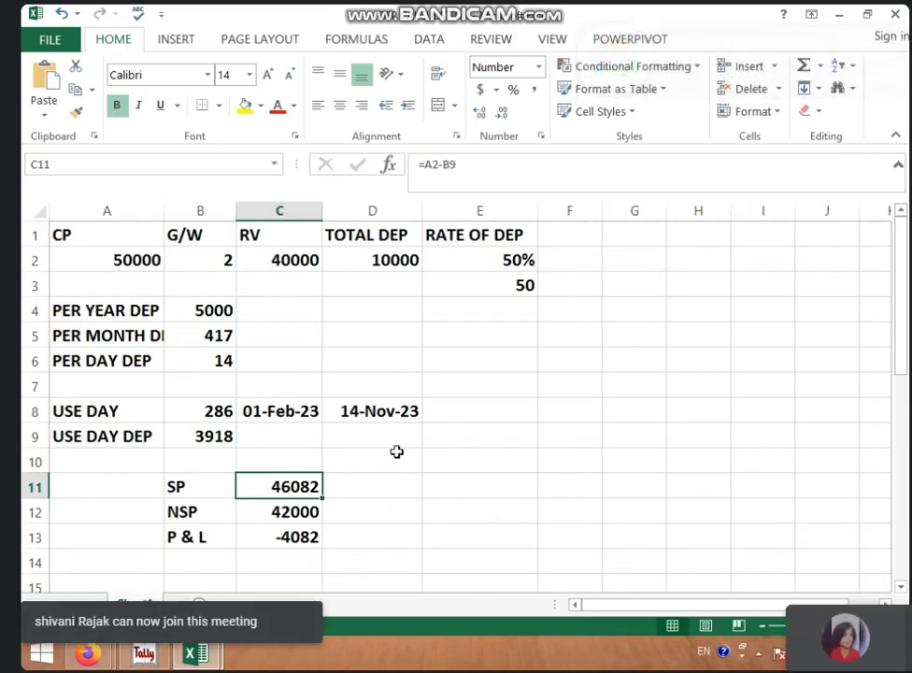
left_click(306, 513)
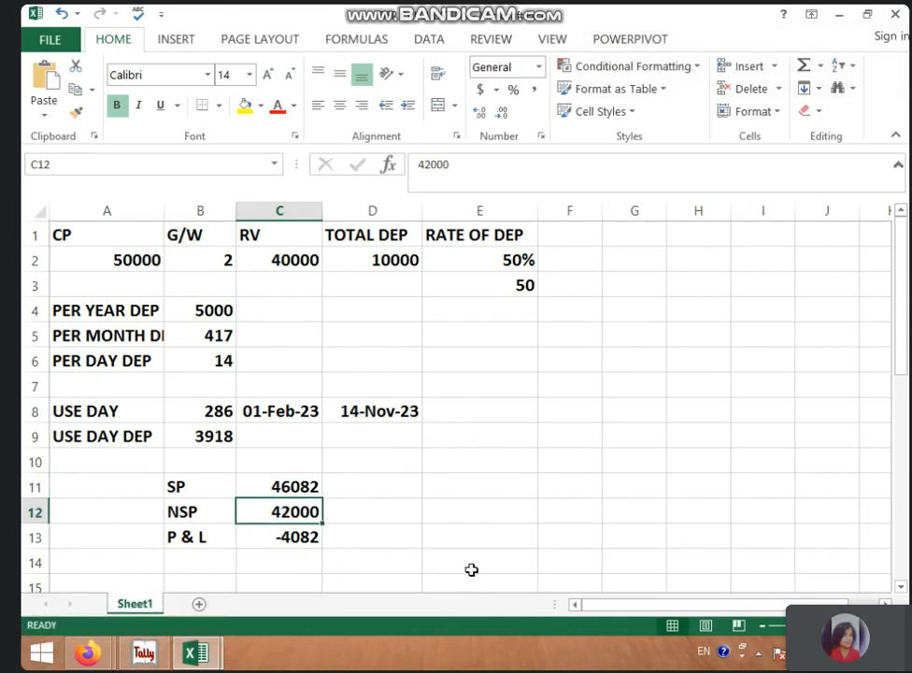
left_click(290, 535)
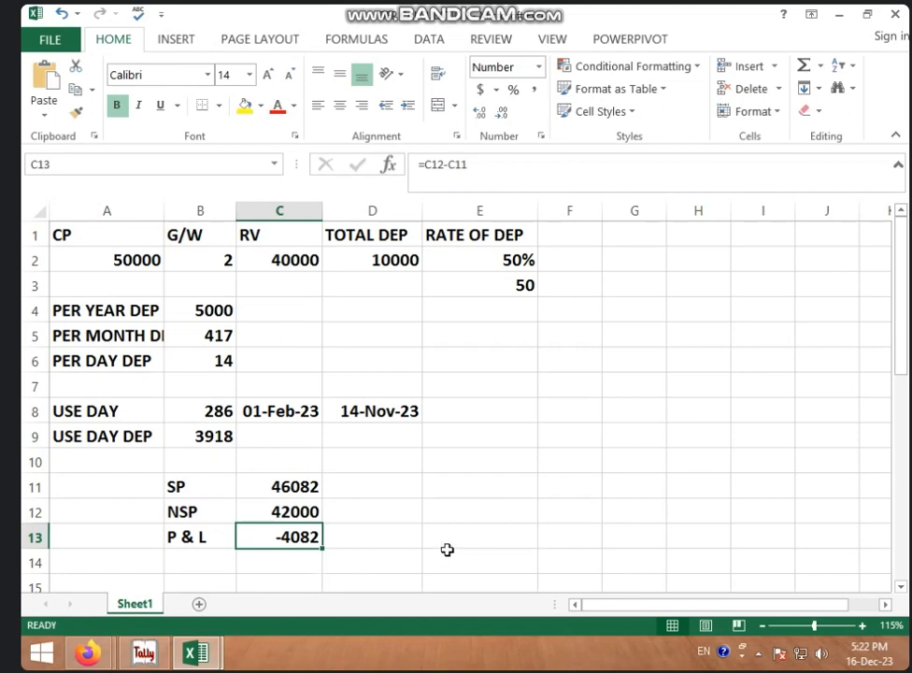
left_click(244, 429)
left_click(216, 436)
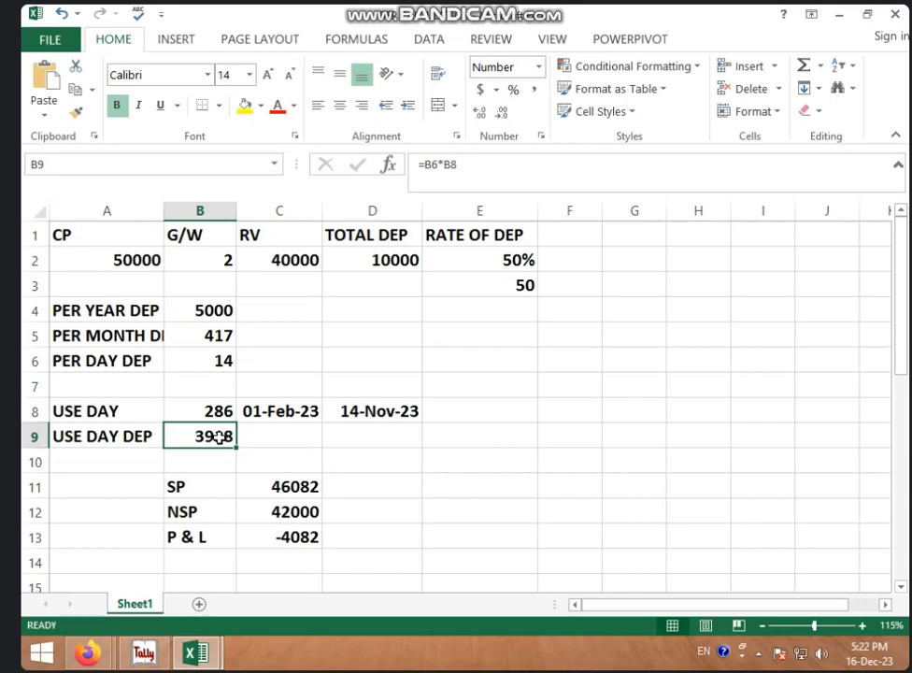
Switch to Tally, start a journal voucher and create the ledger DEP A/C under Indirect Expenses for its debit line.
left_click(145, 652)
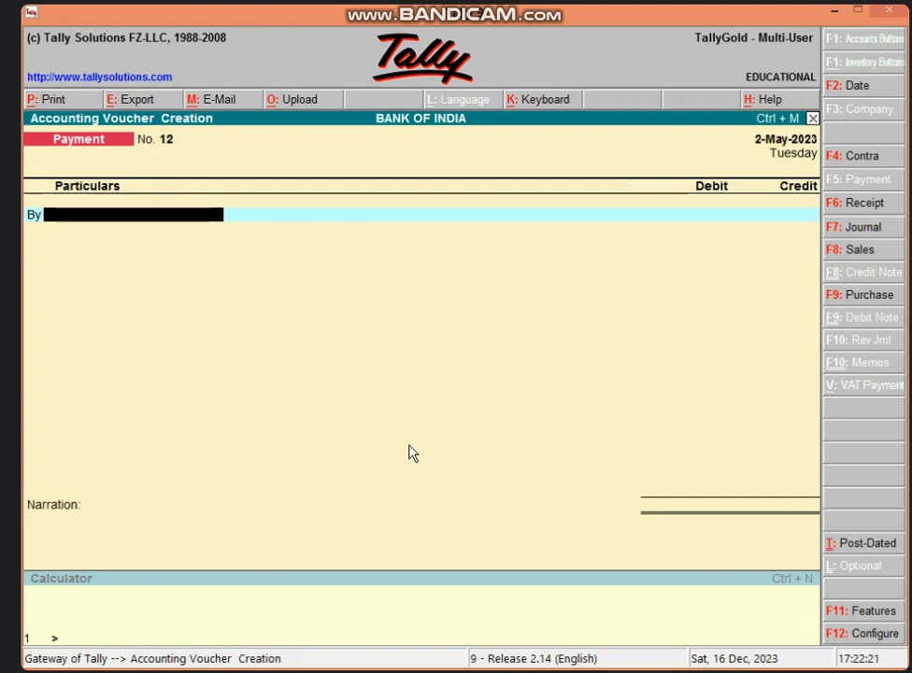
left_click(873, 230)
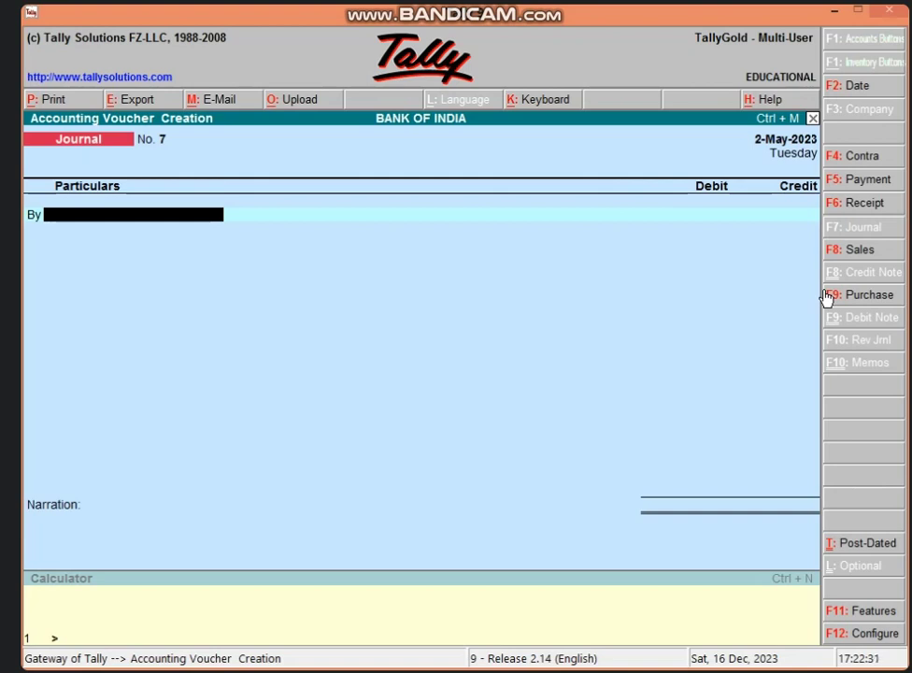
key("alt+c")
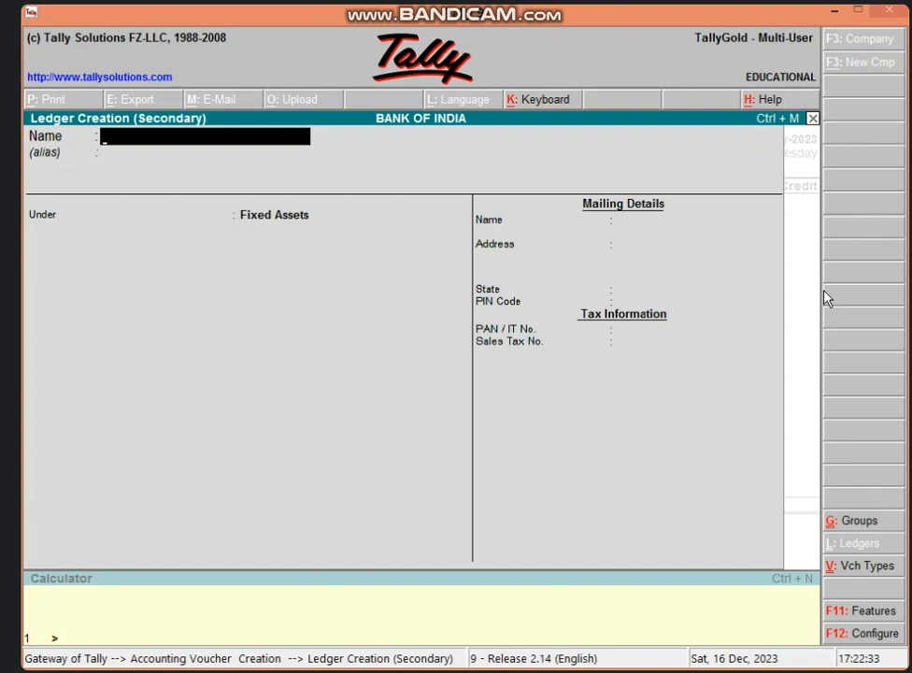
type("DEP A/C")
key("Return")
key("Return")
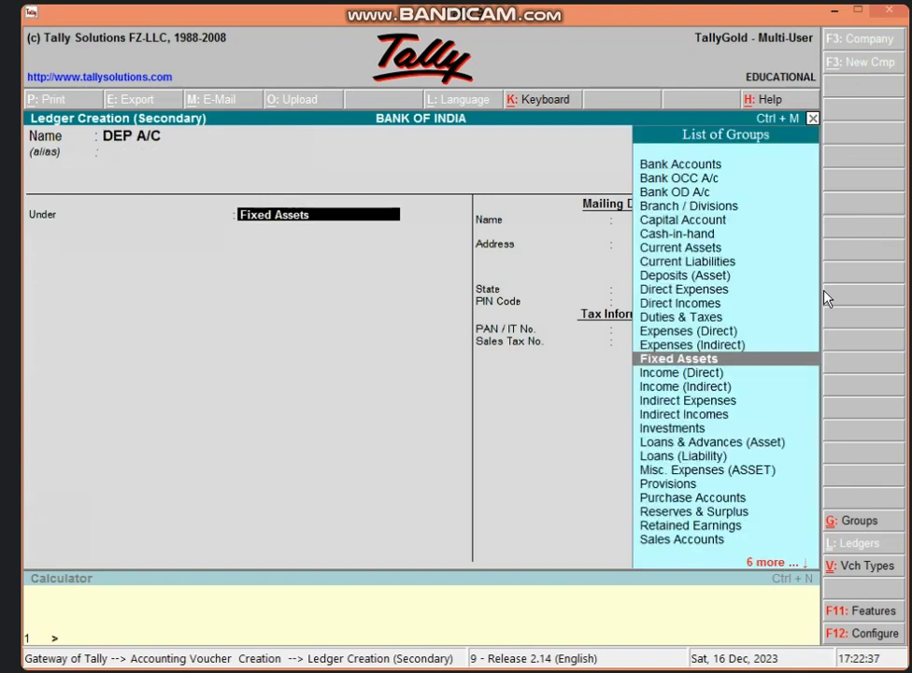
type("IN")
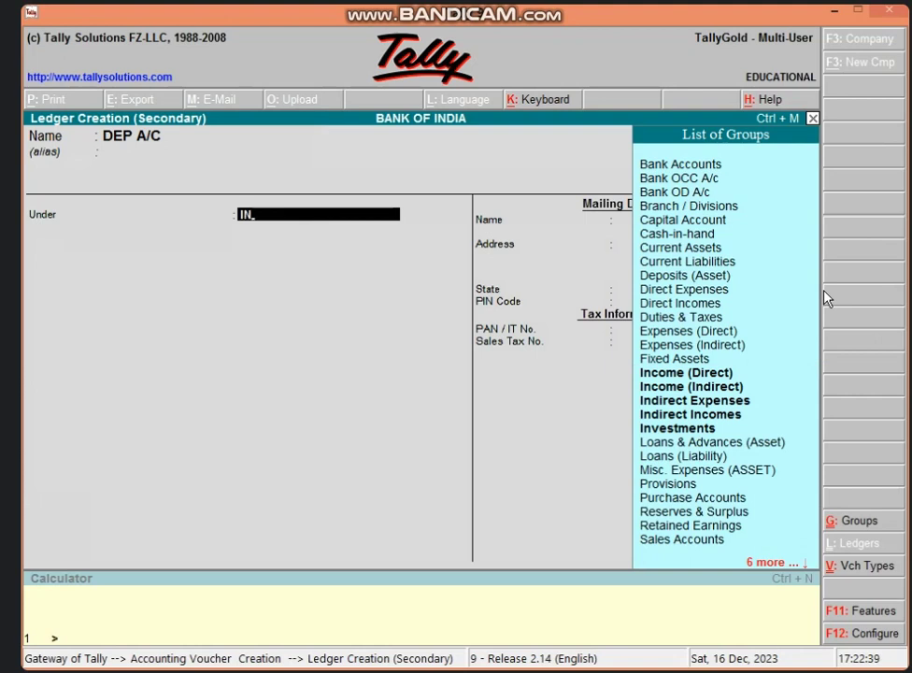
key("Down")
key("Down")
key("Return")
key("Return")
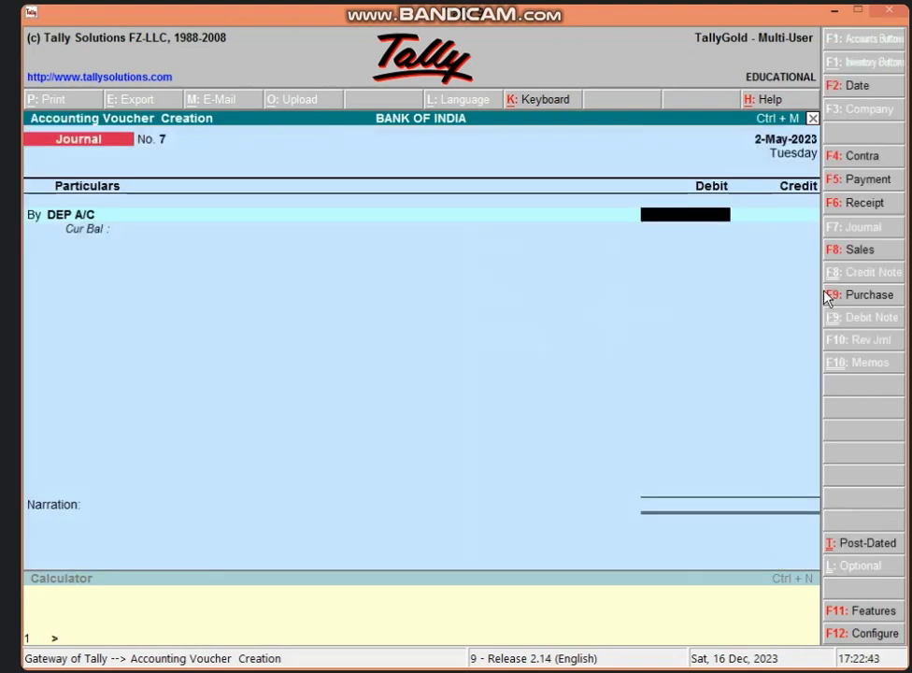
Debit DEP A/C with 3918, checking the amount against USE DAY DEP in the Excel sheet.
type("39")
key("alt+Tab")
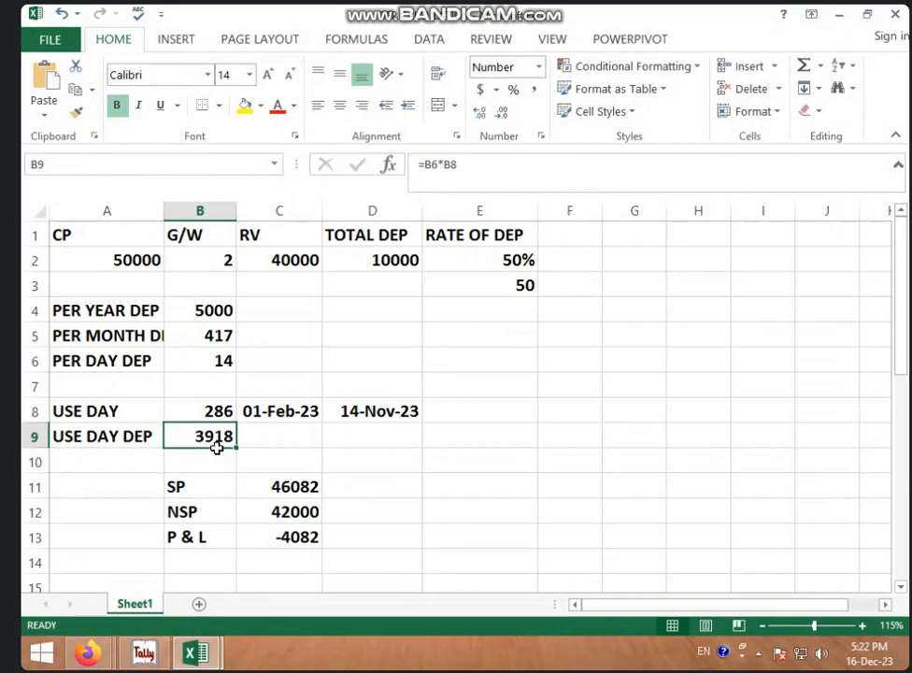
left_click(150, 636)
type("18")
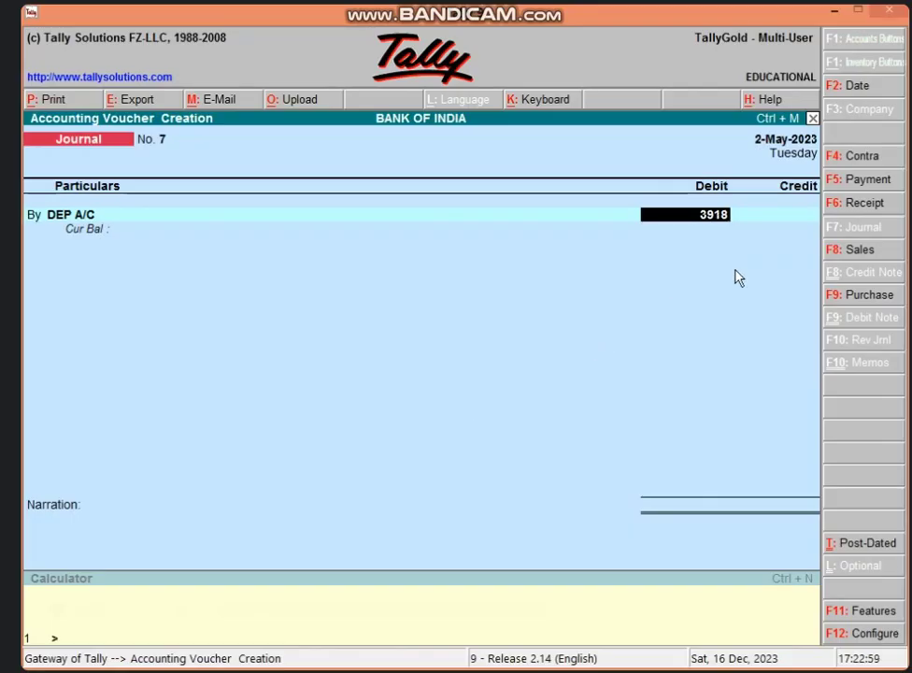
key("Return")
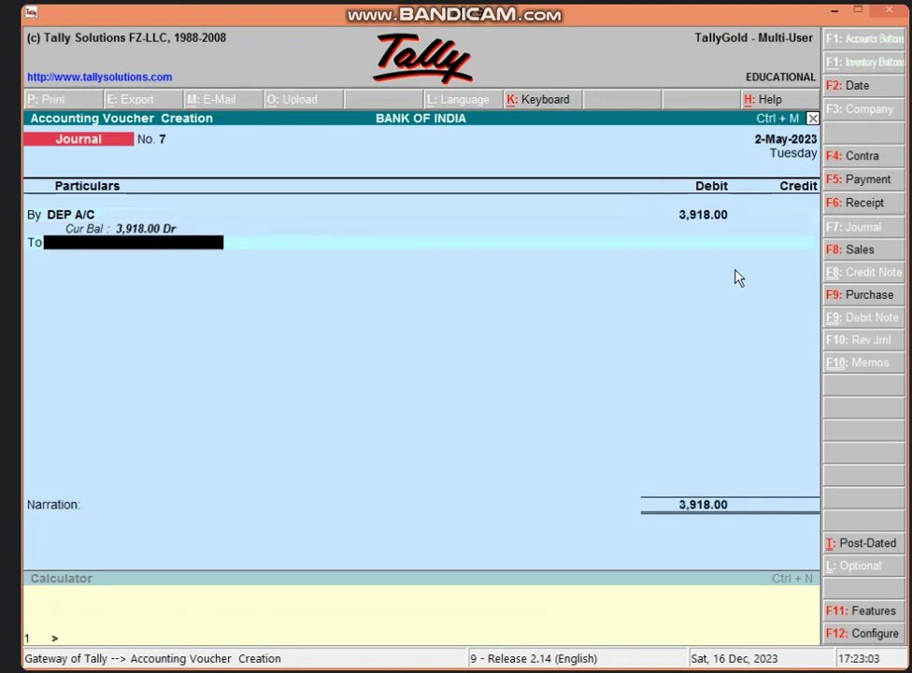
Credit the depreciation amount to the PRINTER ledger and save the journal voucher.
type("PRI")
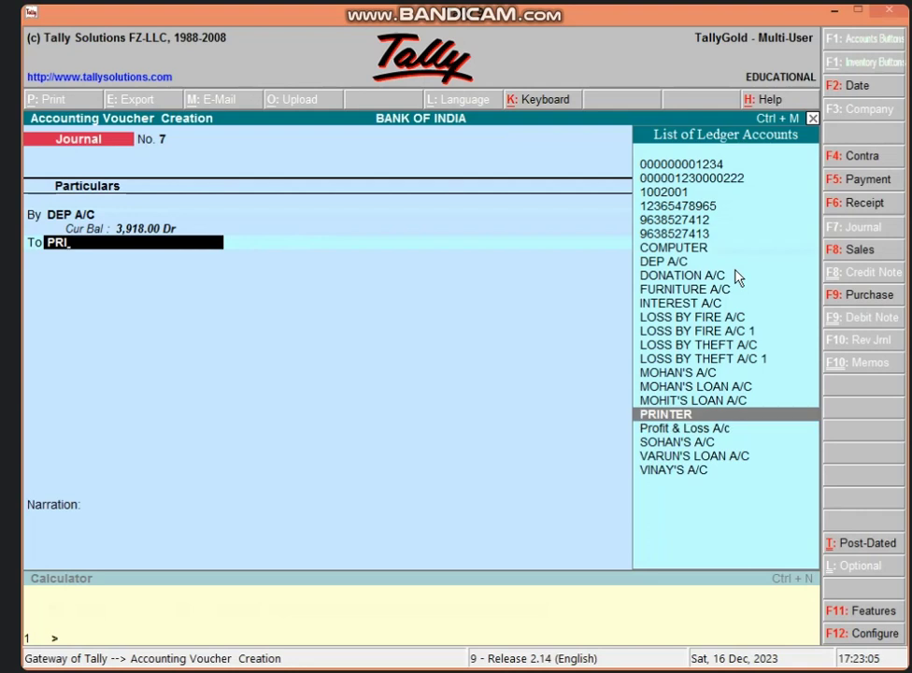
key("Return")
key("Return")
key("Return")
key("Return")
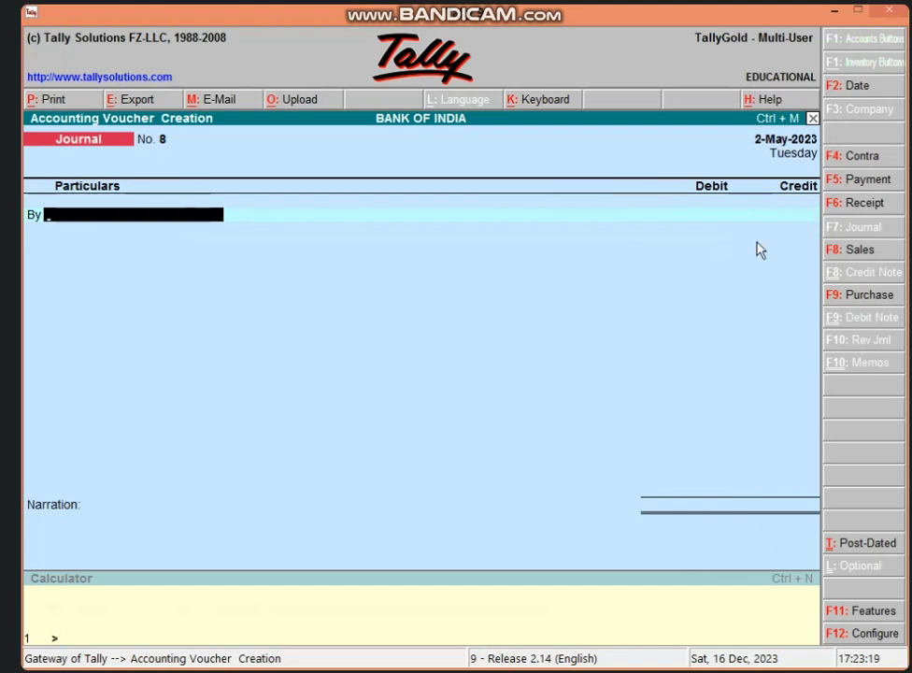
Start a receipt voucher and credit the PRINTER ledger with the 42000 sale amount.
left_click(865, 204)
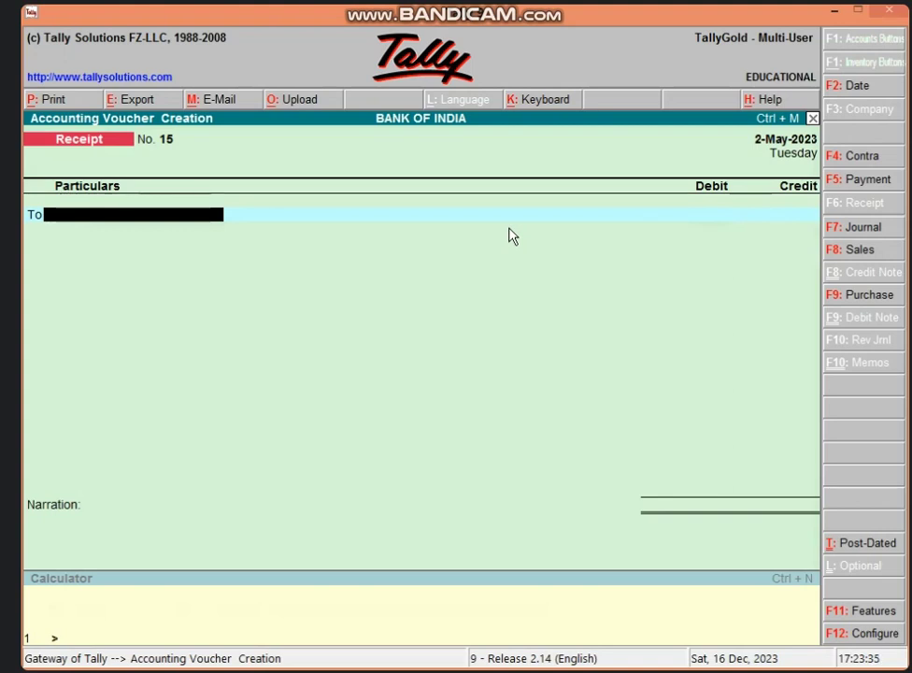
type("PR")
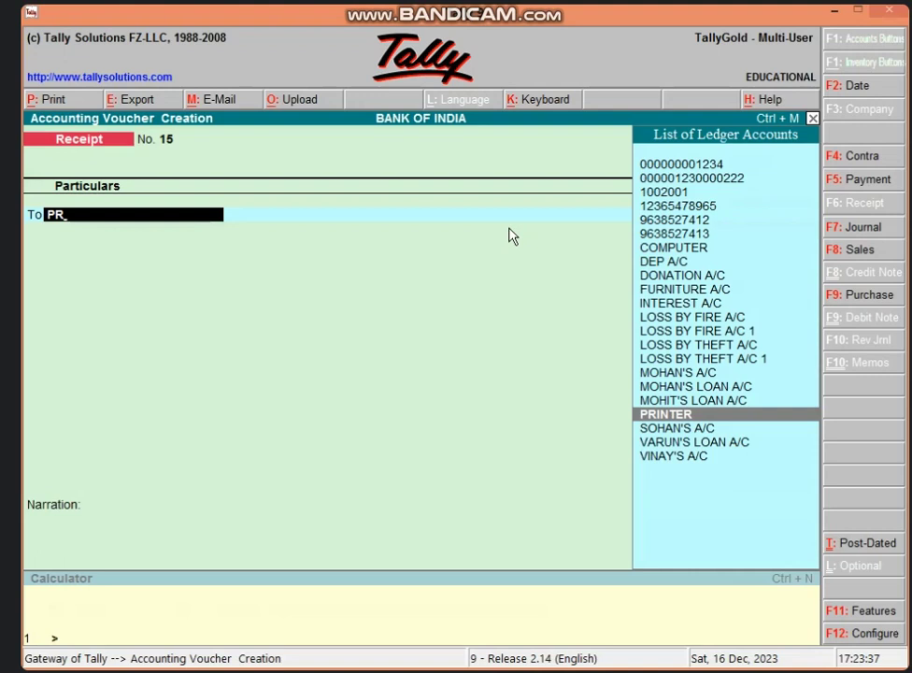
key("Return")
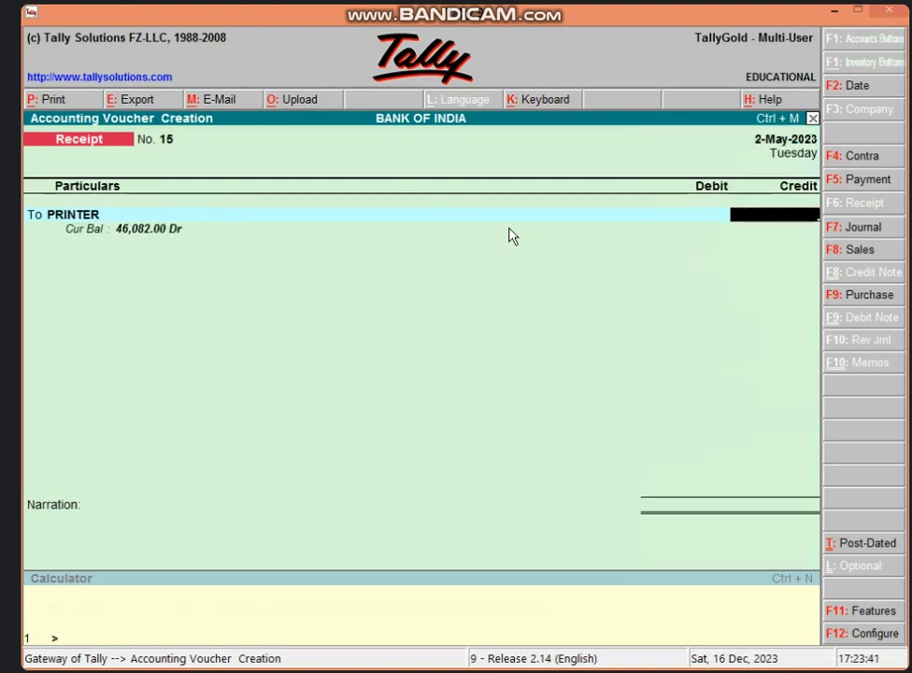
type("42000")
key("Return")
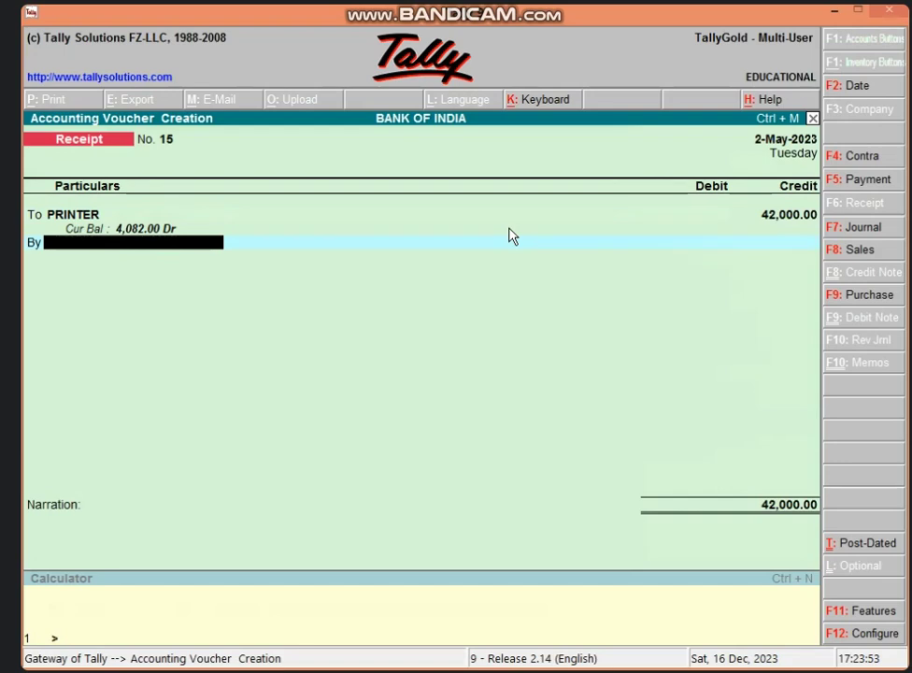
Debit the full receipt amount to the Cash ledger and save the voucher without a narration.
type("CAS")
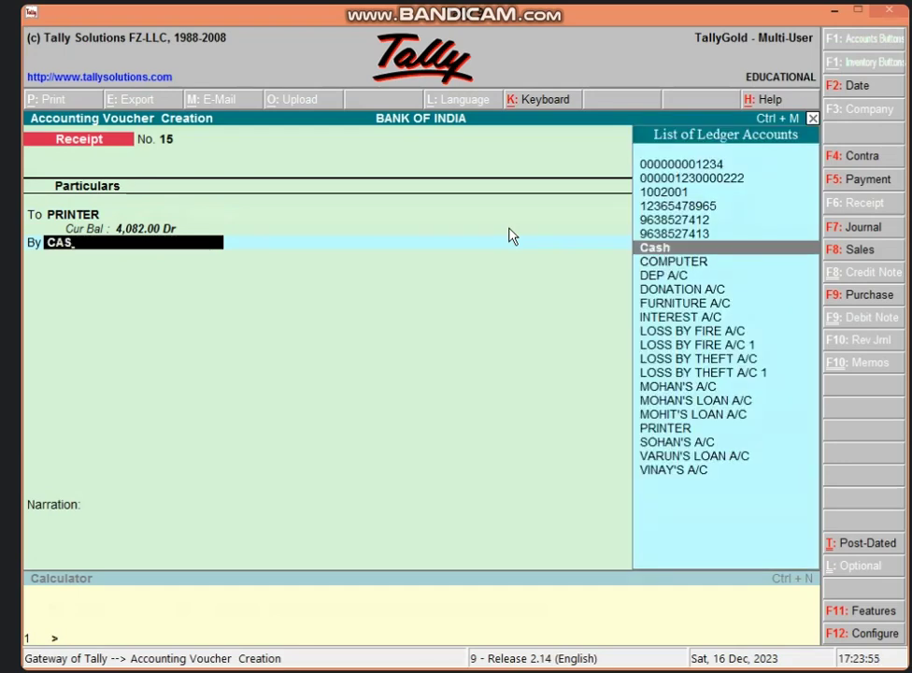
key("Return")
key("Return")
key("Return")
key("Return")
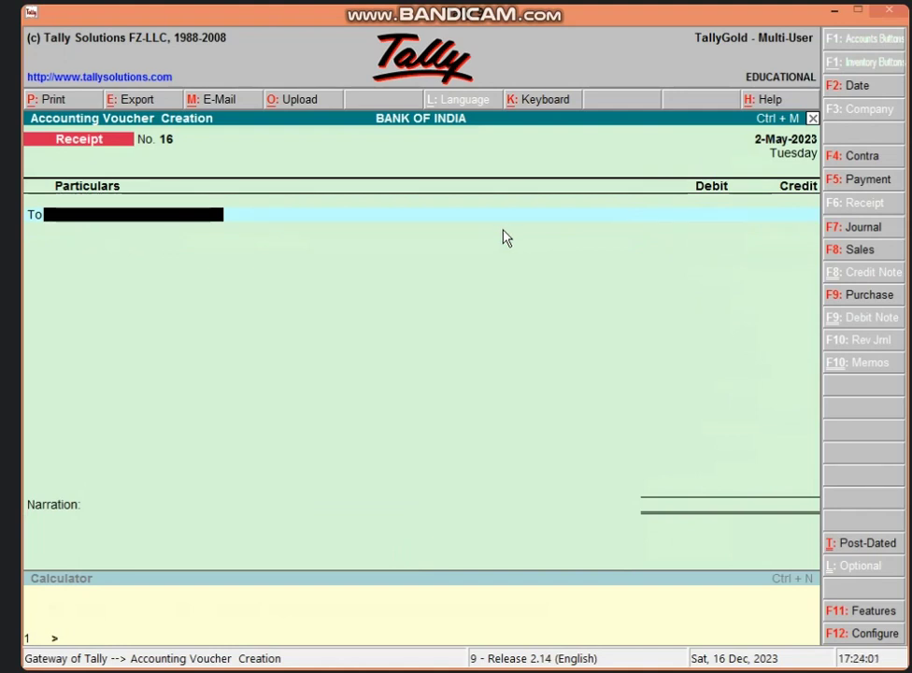
Start a journal voucher and debit Profit & Loss A/c with 4082.
left_click(871, 229)
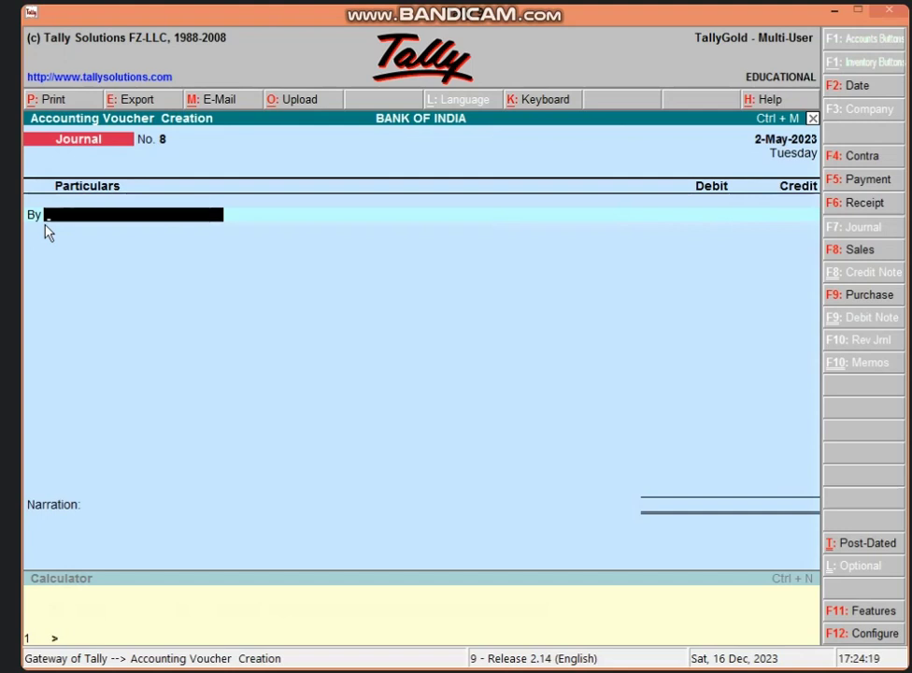
type("P")
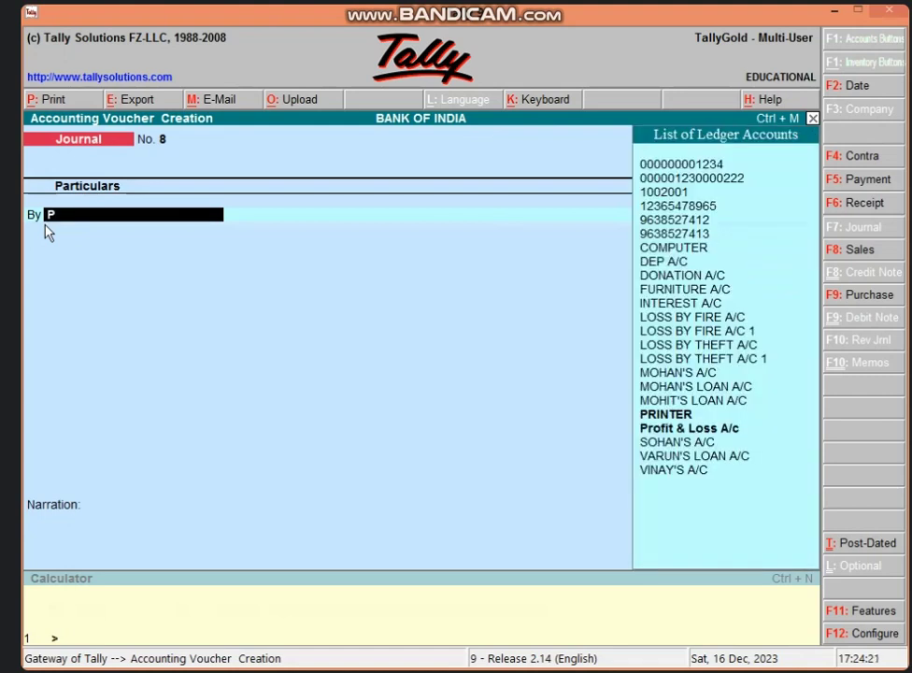
key("Down")
key("Return")
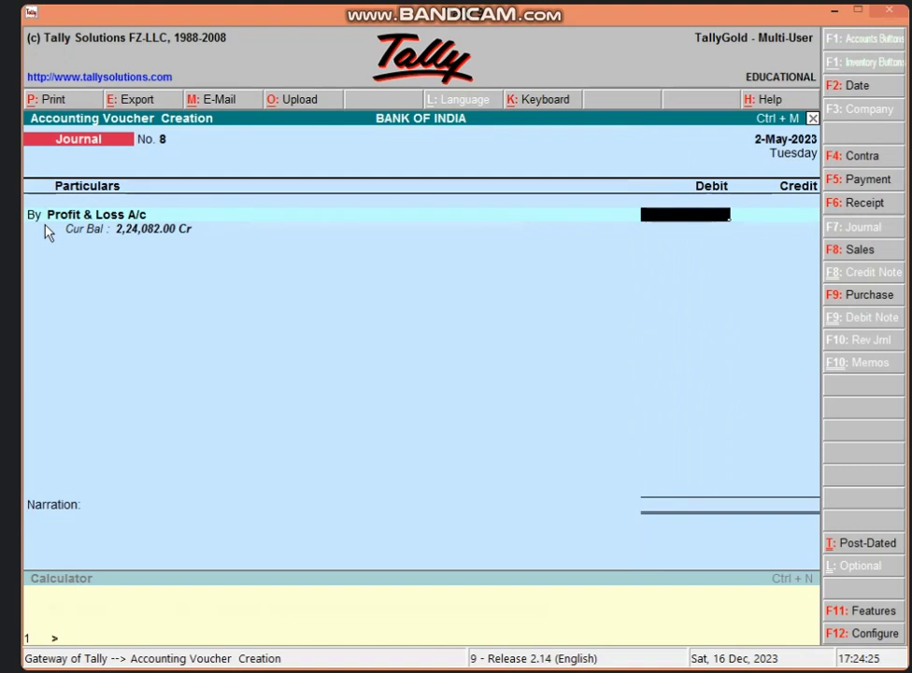
type("4082")
key("Return")
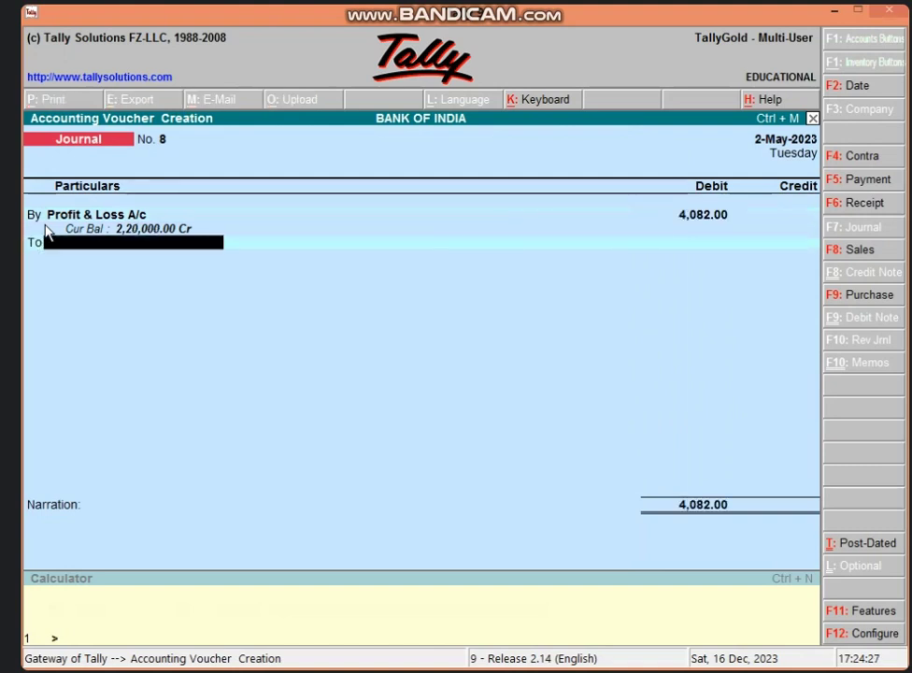
Credit the loss amount to the PRINTER ledger and save the journal voucher without a narration.
type("PRI")
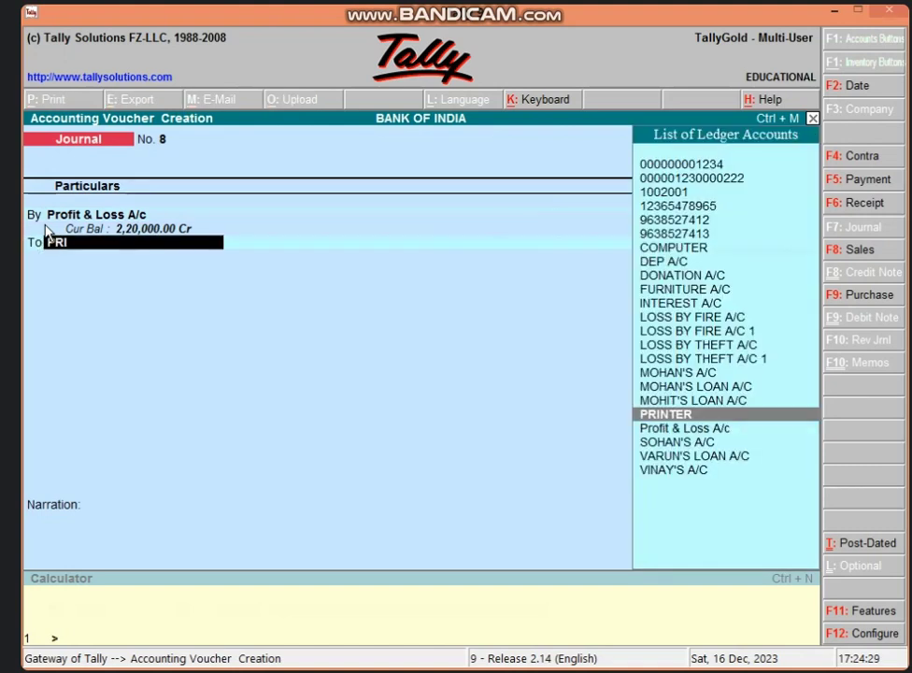
key("Return")
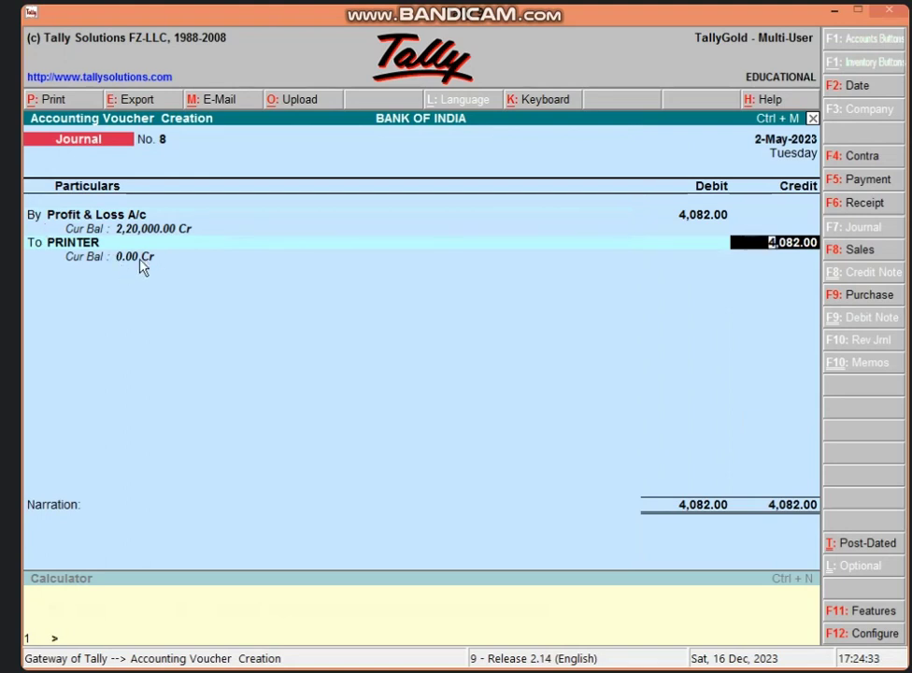
key("Return")
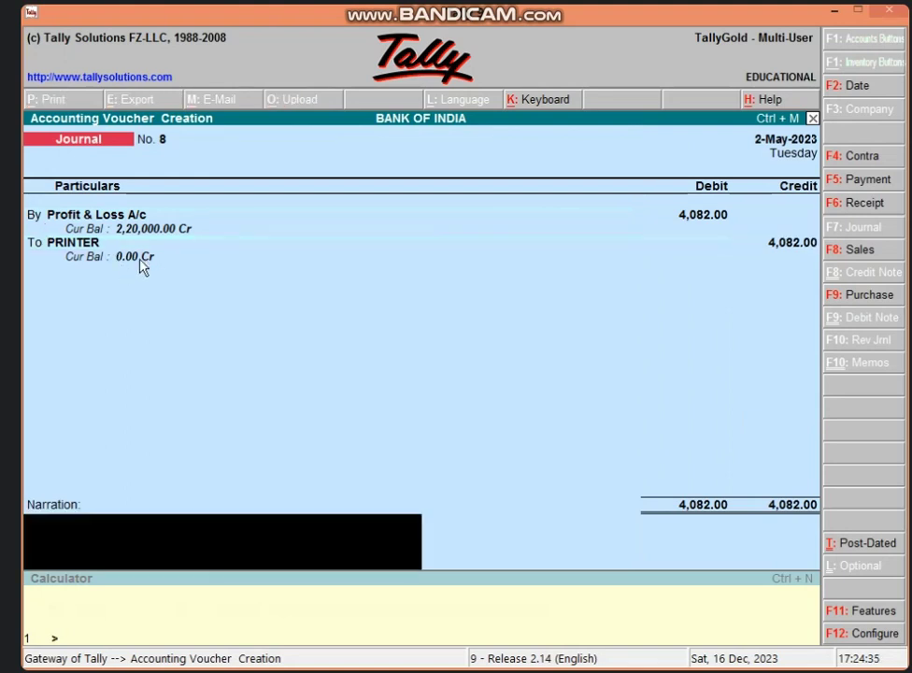
key("Return")
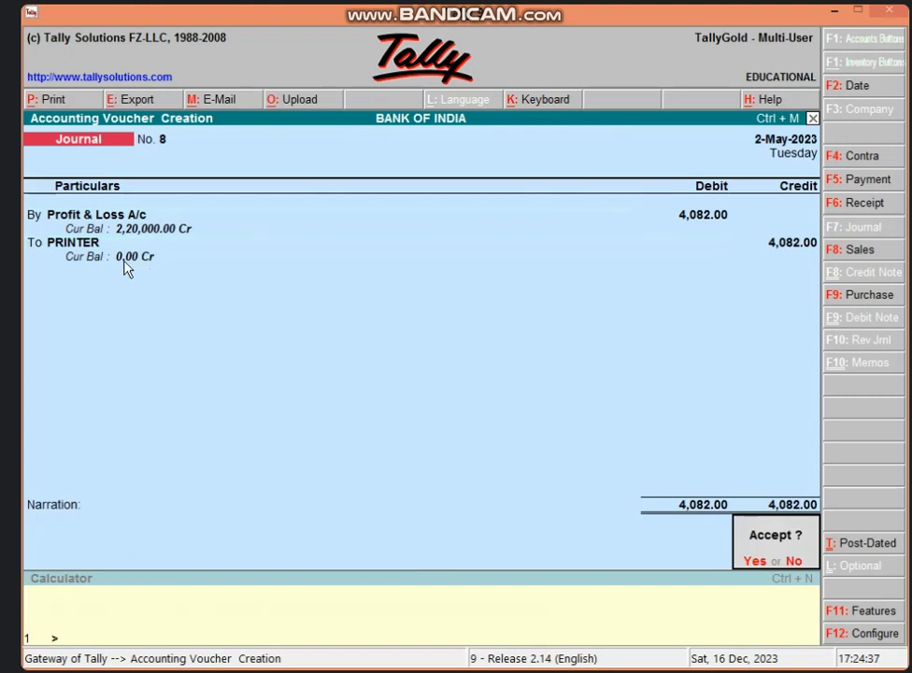
key("Return")
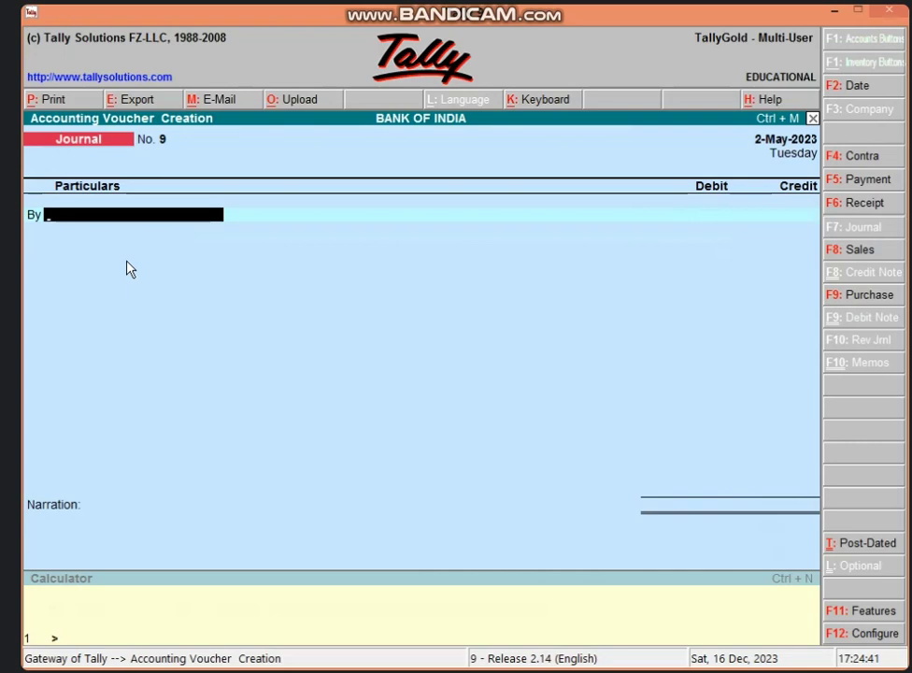
Examine the Fixed Assets group in the Balance Sheet for the printer's balance, and return to the Gateway of Tally.
key("Escape")
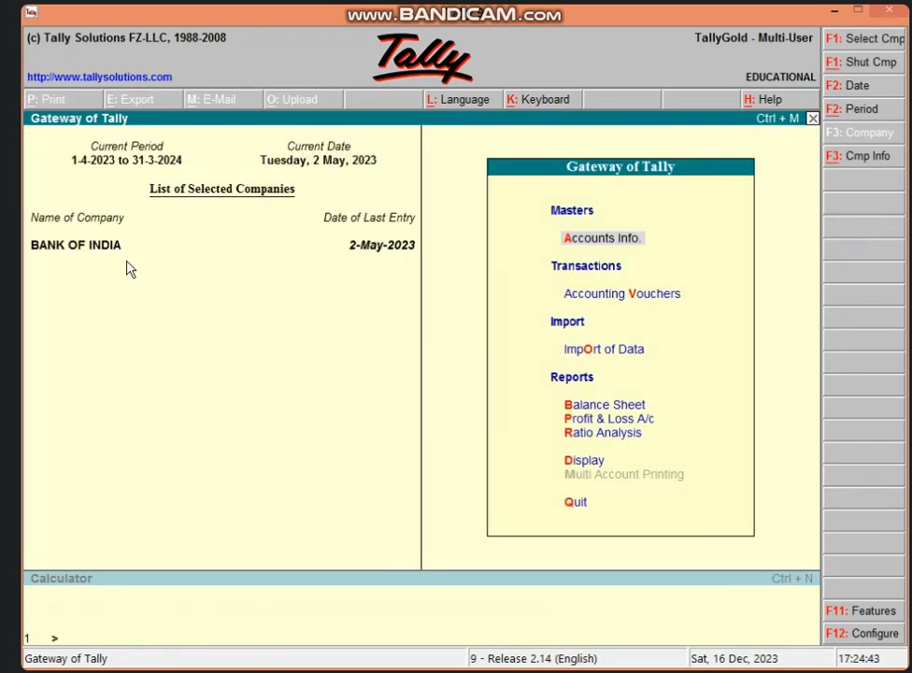
key("b")
left_click(460, 202)
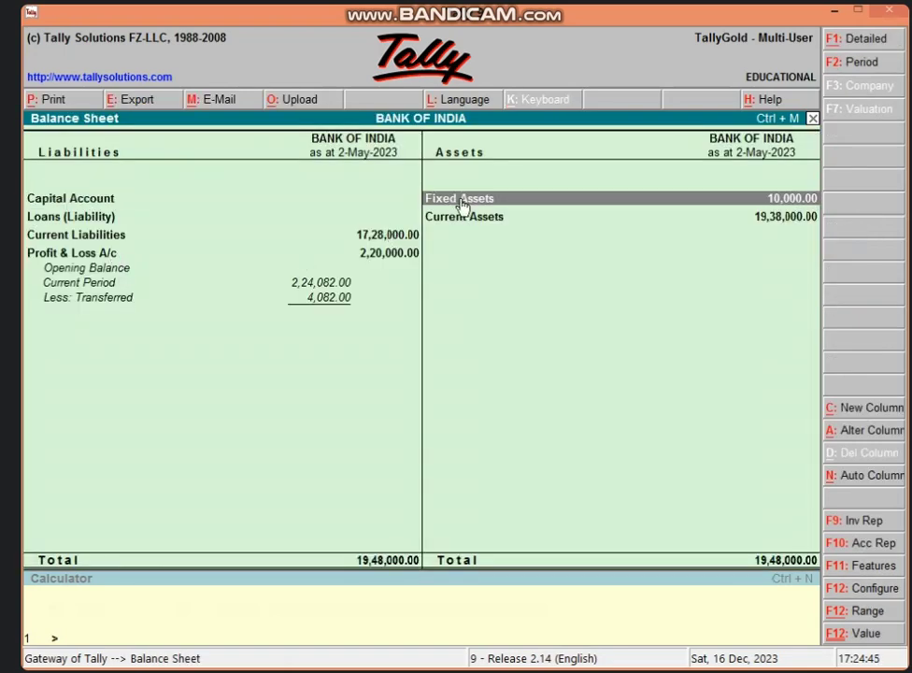
left_click(460, 204)
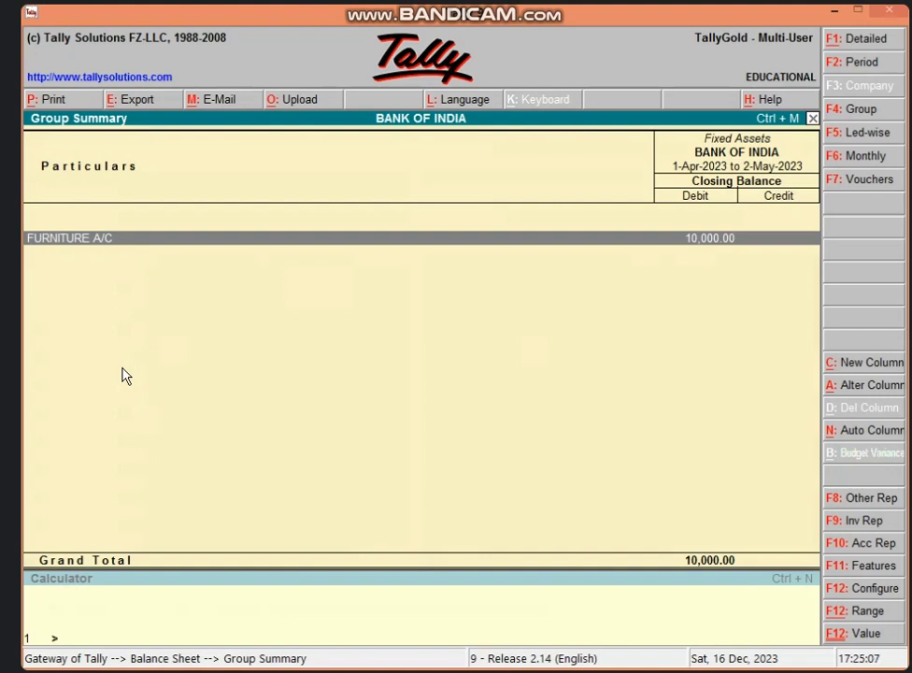
key("Escape")
key("Escape")
key("Escape")
key("Escape")
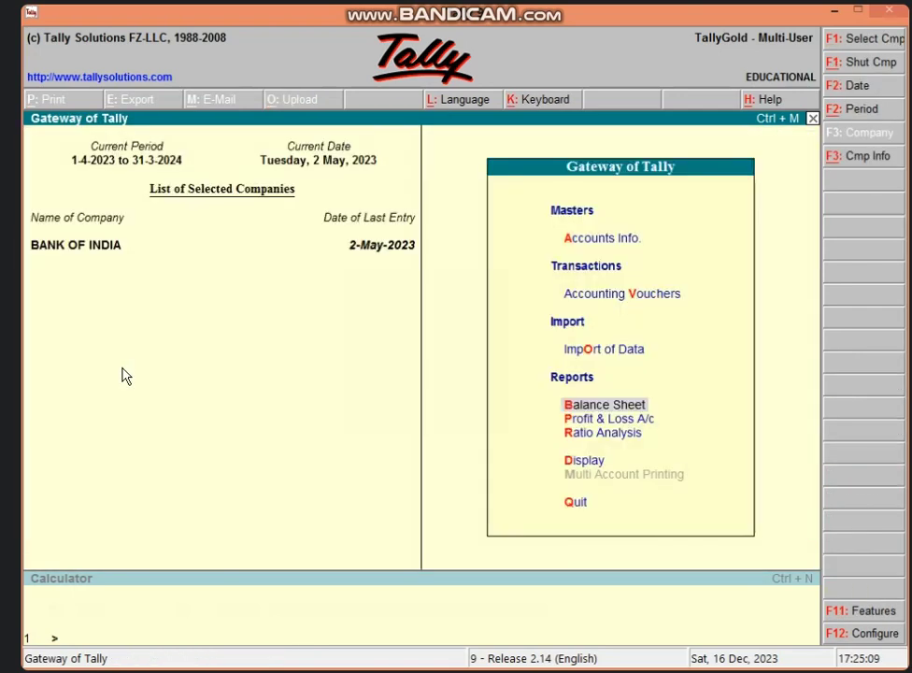